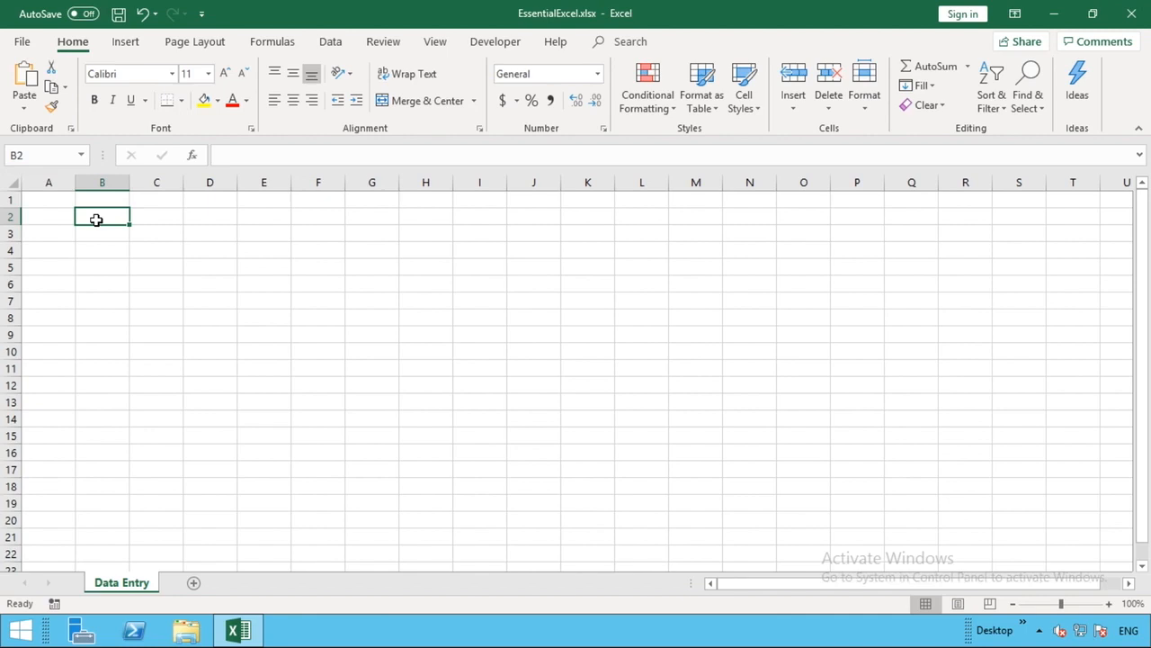
# Enter the headers First Name, Last Name, Country and Address in cells A1 to D1
pyautogui.click(54, 199)
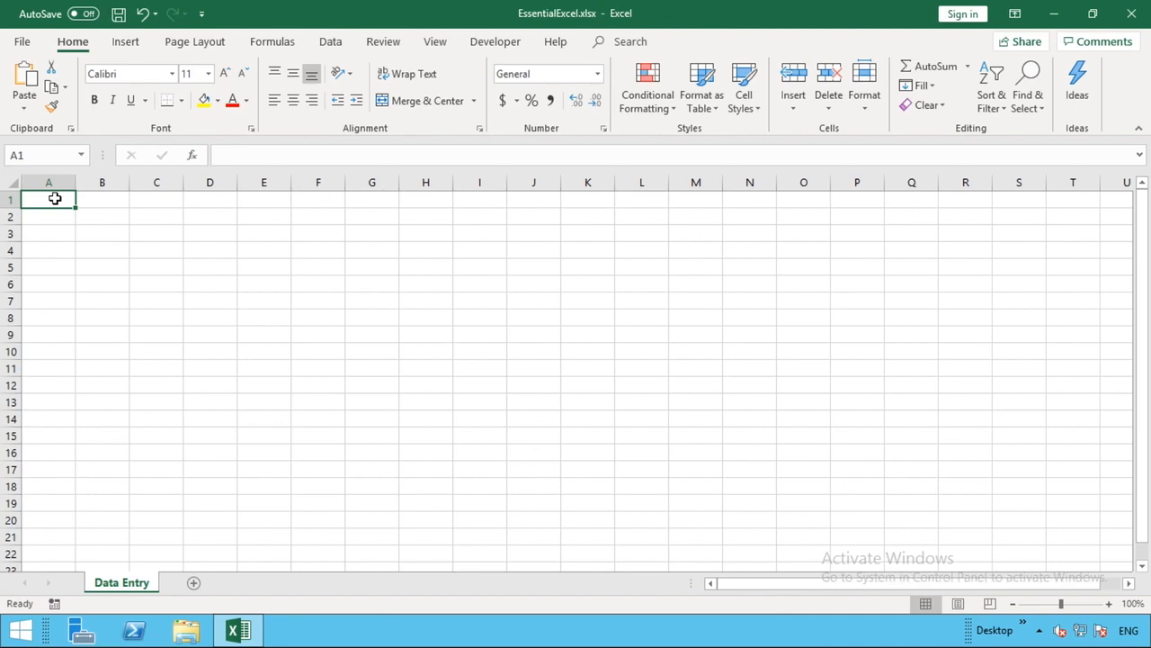
pyautogui.write('First')
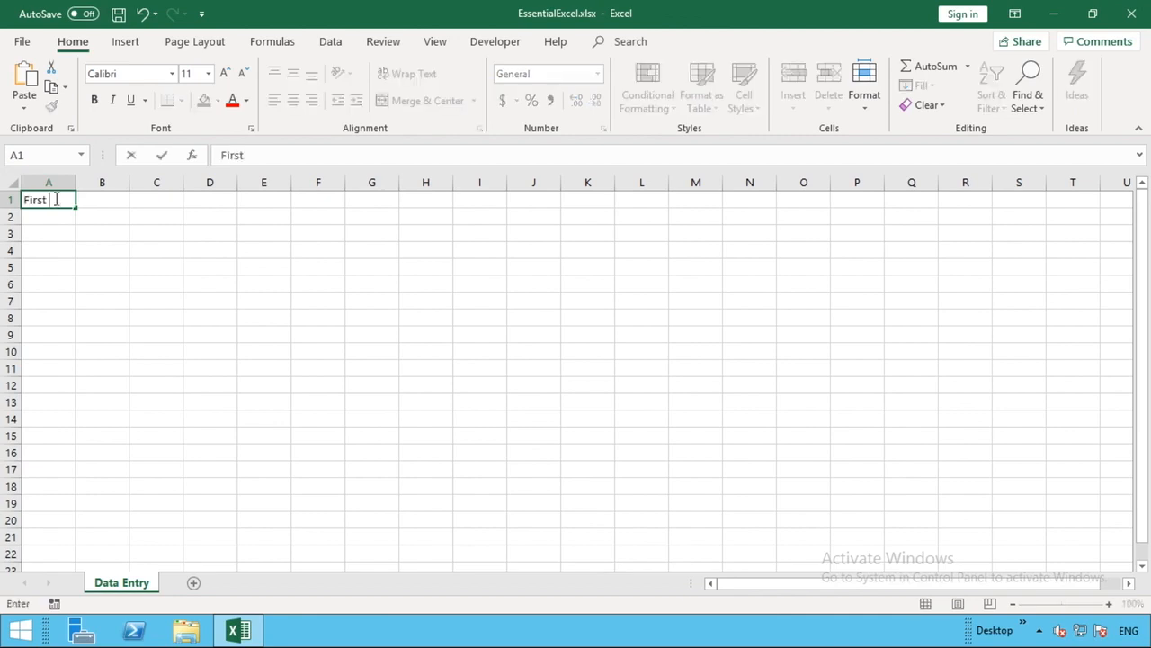
pyautogui.write(' Name')
pyautogui.press('Tab')
pyautogui.write('Last Name')
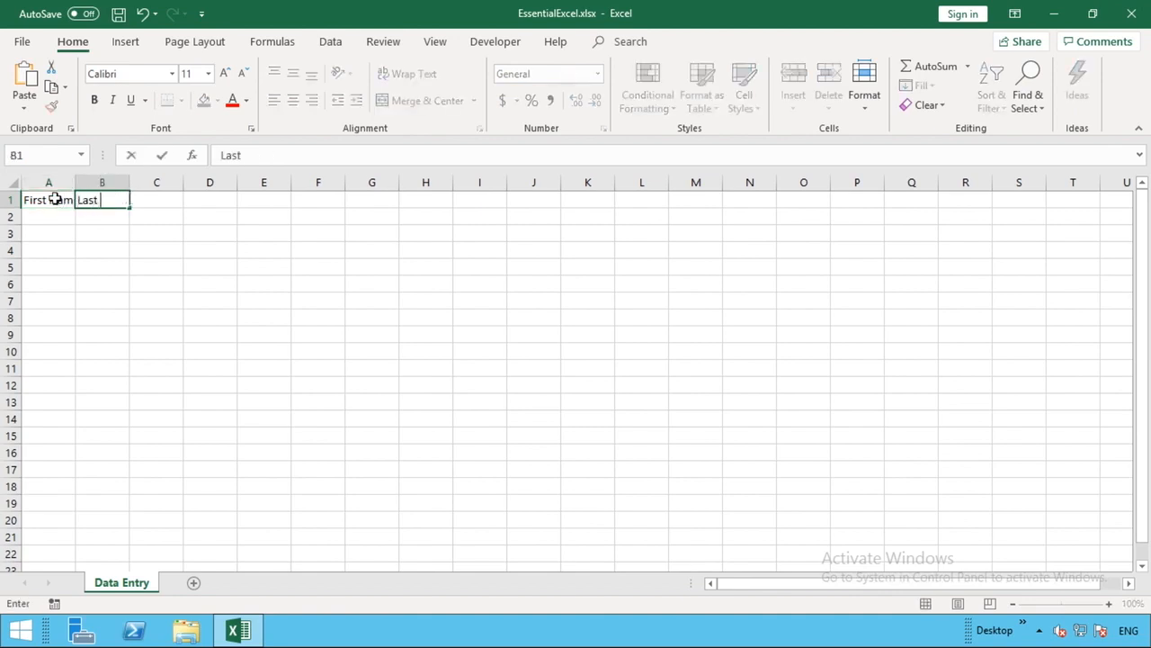
pyautogui.press('Tab')
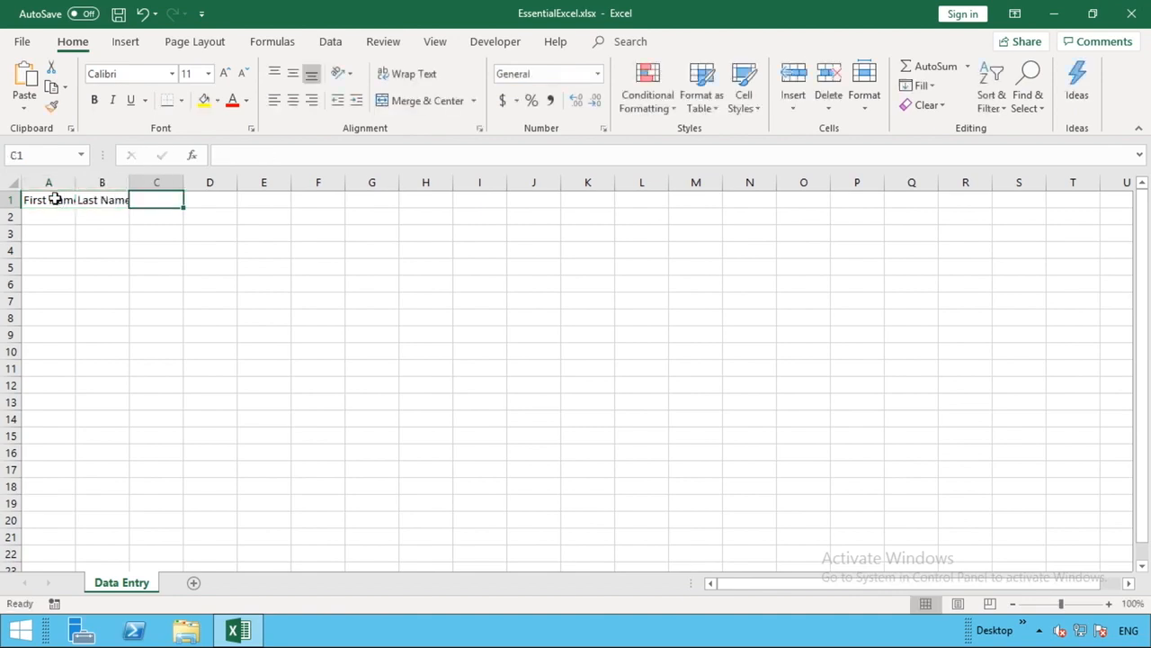
pyautogui.write('Country')
pyautogui.press('Tab')
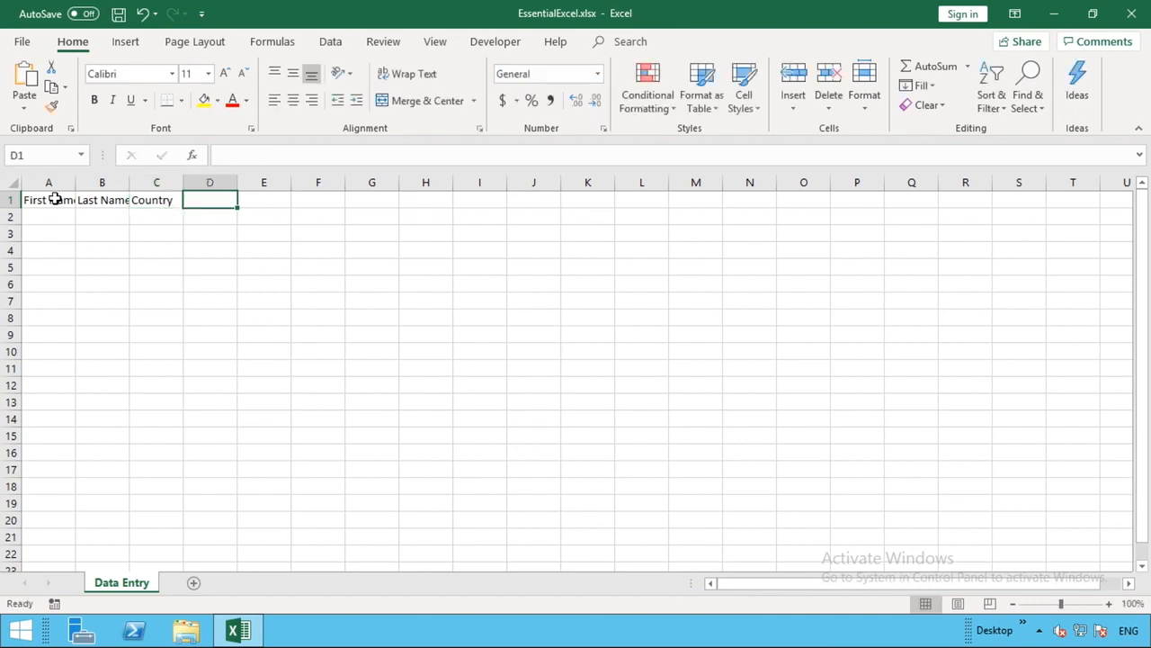
pyautogui.write('Address')
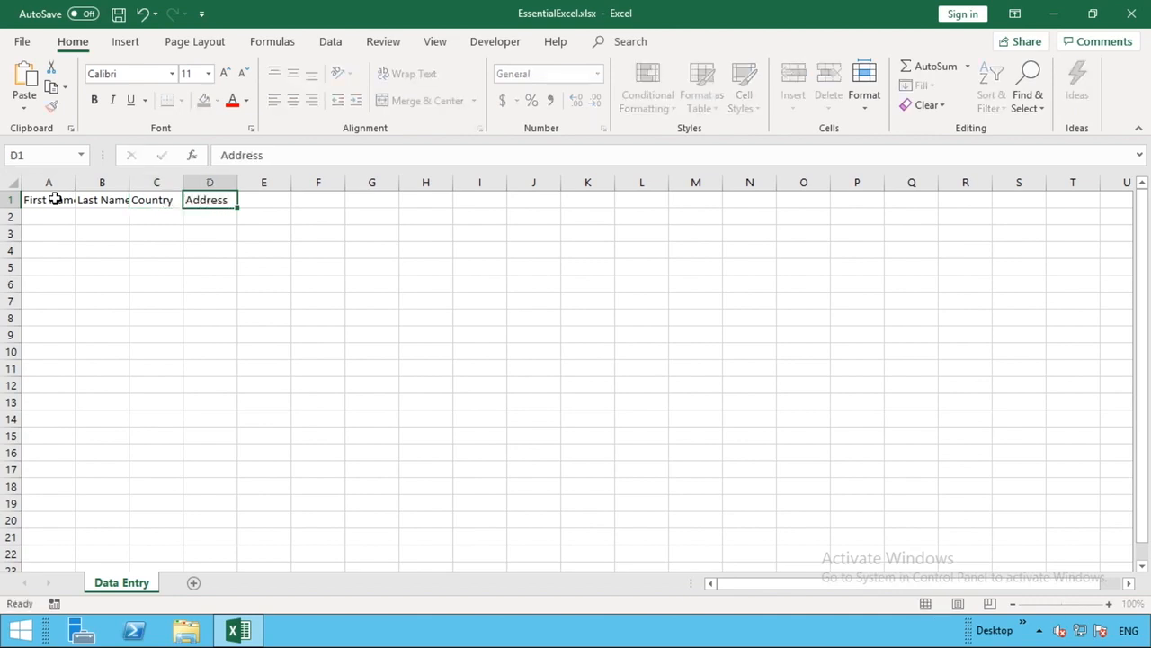
# Enter the header Favourite Colour in cell E1
pyautogui.press('Tab')
pyautogui.write('Favout')
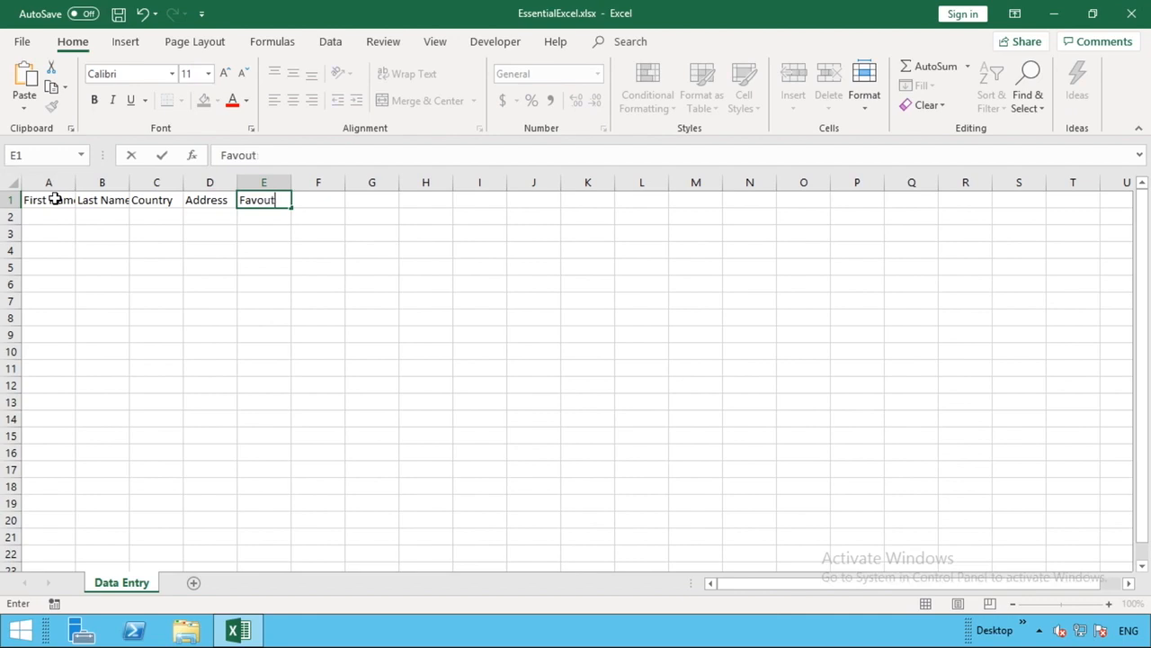
pyautogui.press('BackSpace')
pyautogui.write('riteCol')
pyautogui.press('BackSpace')
pyautogui.press('BackSpace')
pyautogui.press('BackSpace')
pyautogui.write('Coulo')
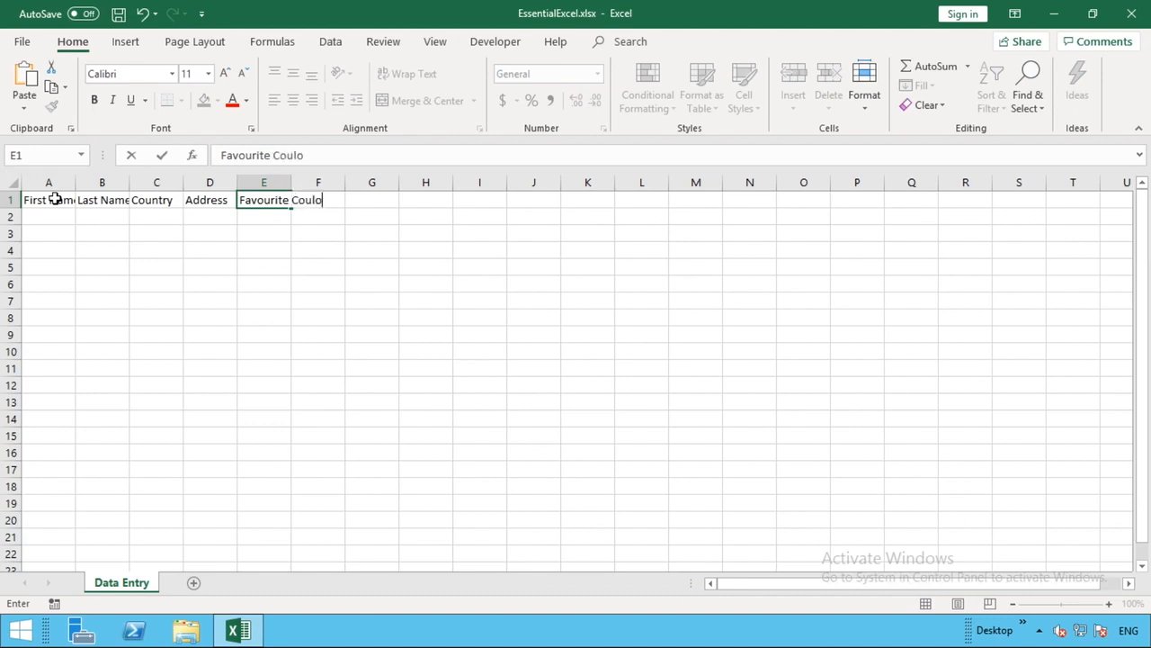
pyautogui.press('BackSpace')
pyautogui.press('BackSpace')
pyautogui.press('BackSpace')
pyautogui.press('BackSpace')
pyautogui.write('olour')
pyautogui.press('Return')
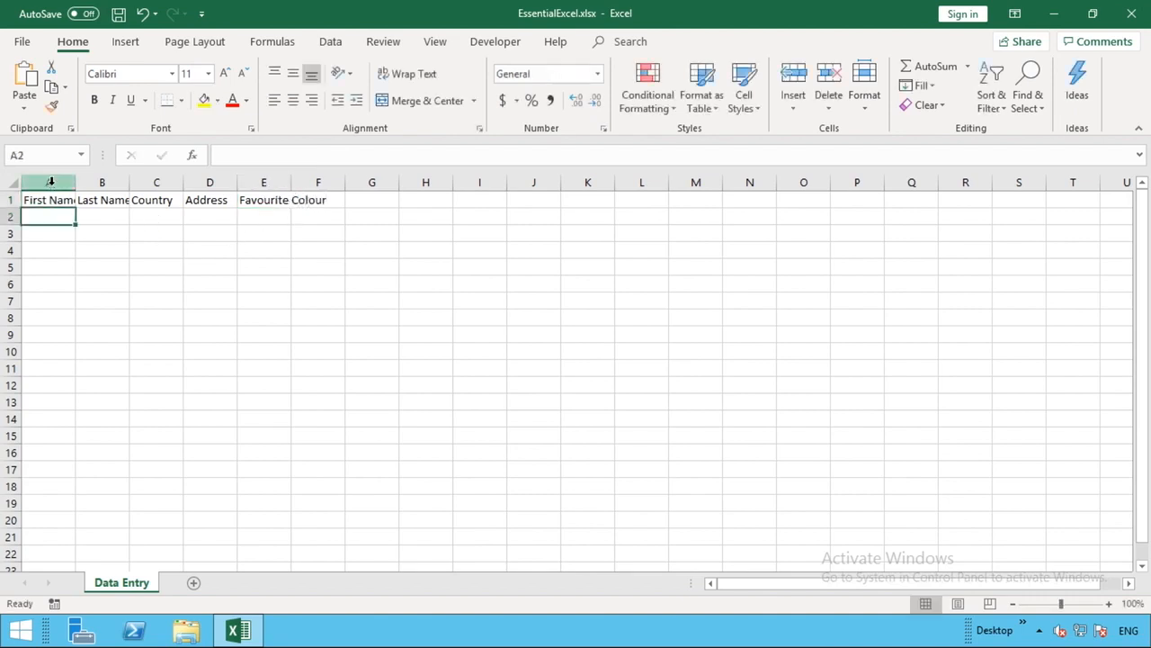
# Autofit the widths of columns A to E to their header text
pyautogui.moveTo(51, 183); pyautogui.dragTo(276, 183)
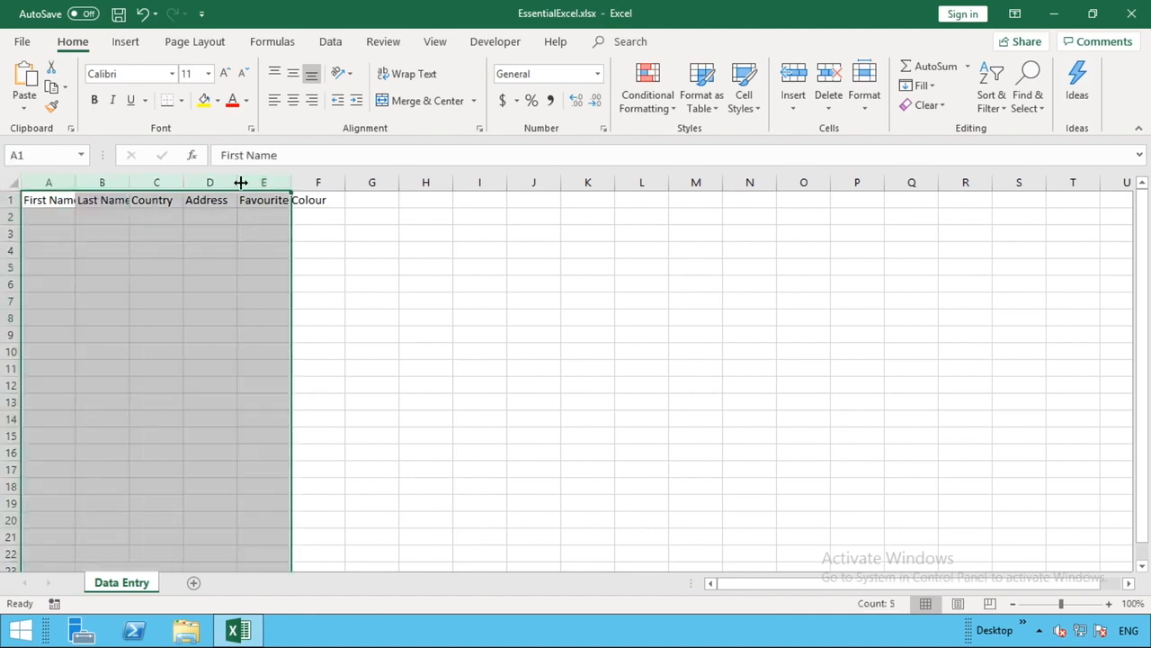
pyautogui.doubleClick(241, 182)
pyautogui.click(449, 298)
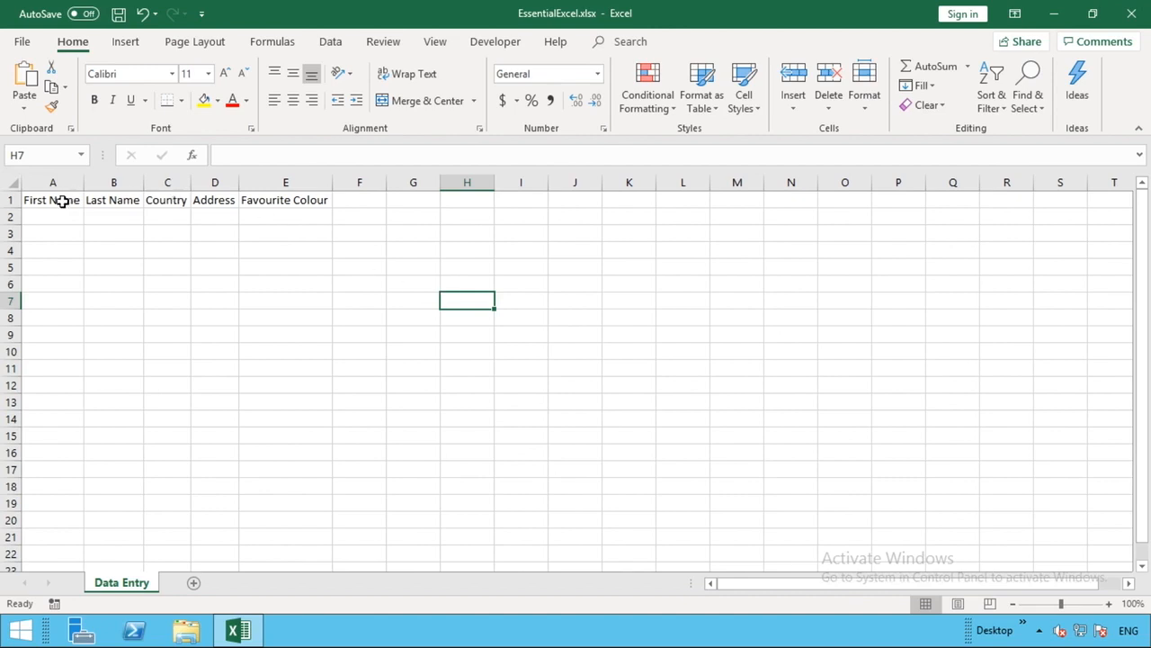
# Convert the header range A1:E1 into a table, marking that it has headers
pyautogui.moveTo(57, 200); pyautogui.dragTo(285, 201)
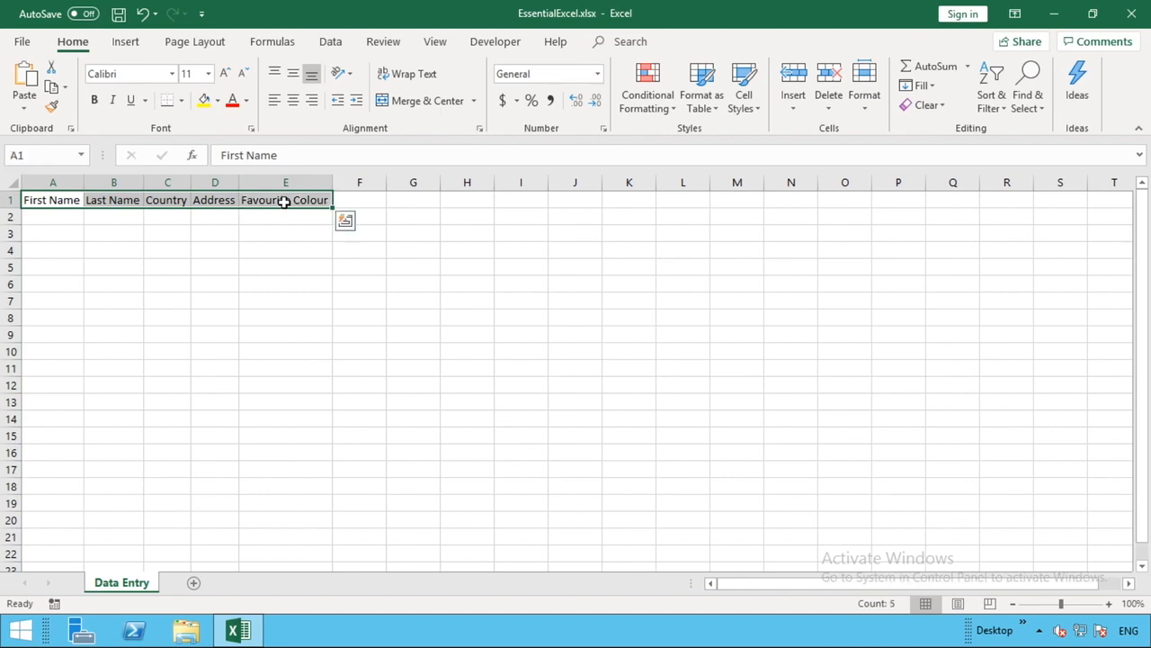
pyautogui.click(131, 46)
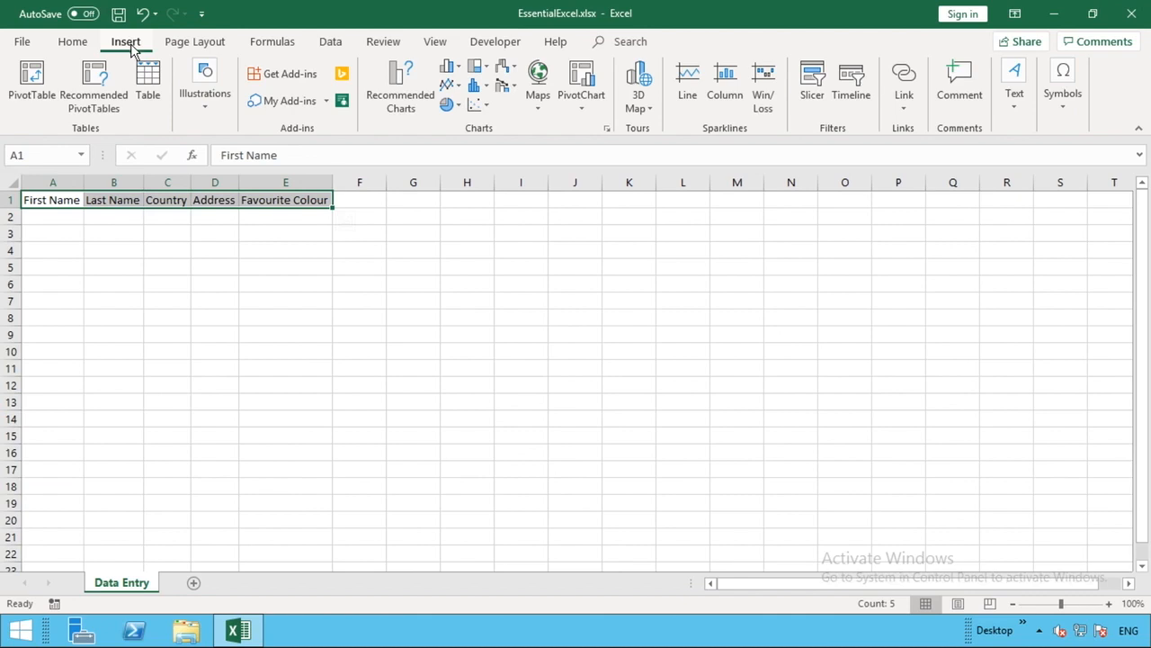
pyautogui.click(149, 82)
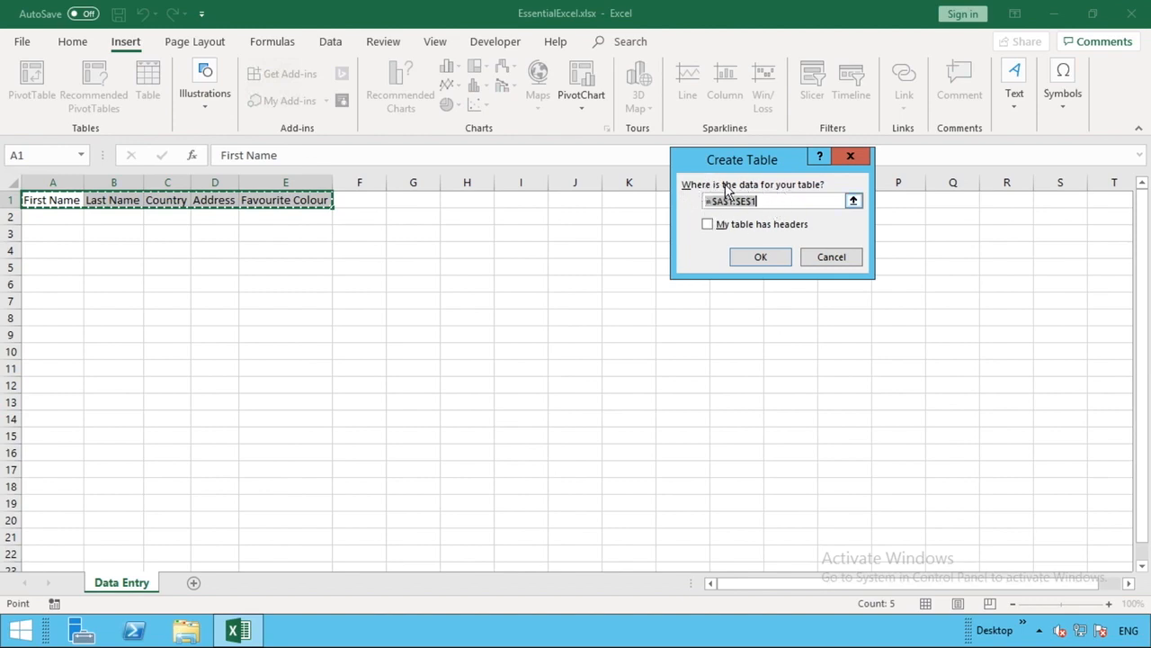
pyautogui.click(708, 225)
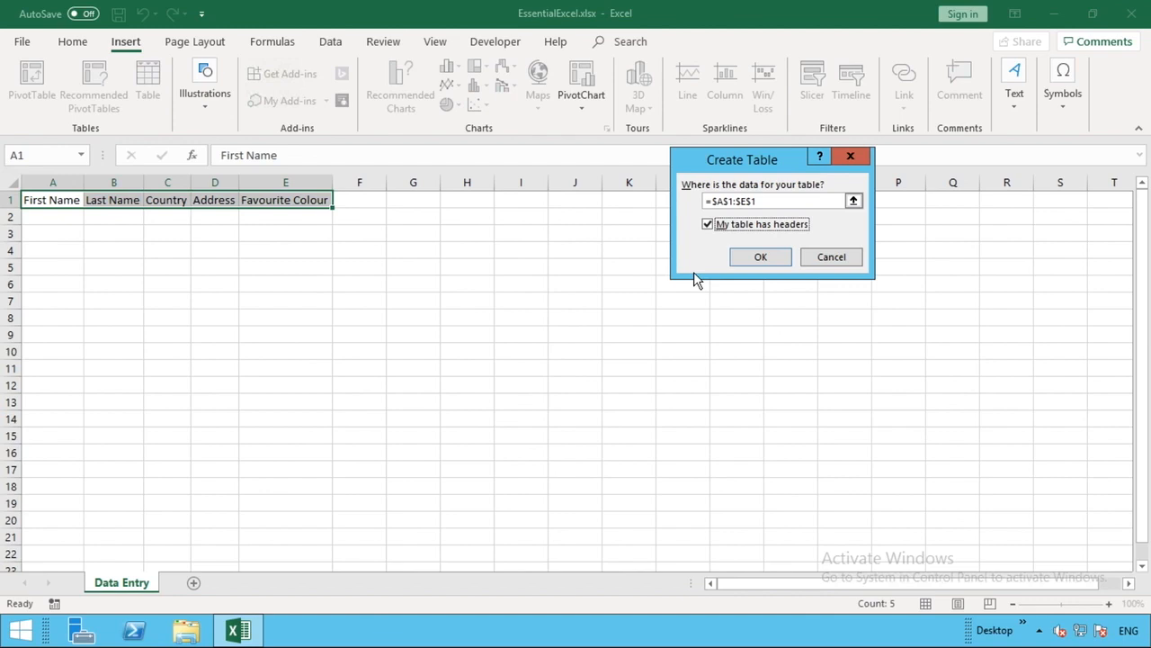
pyautogui.click(761, 257)
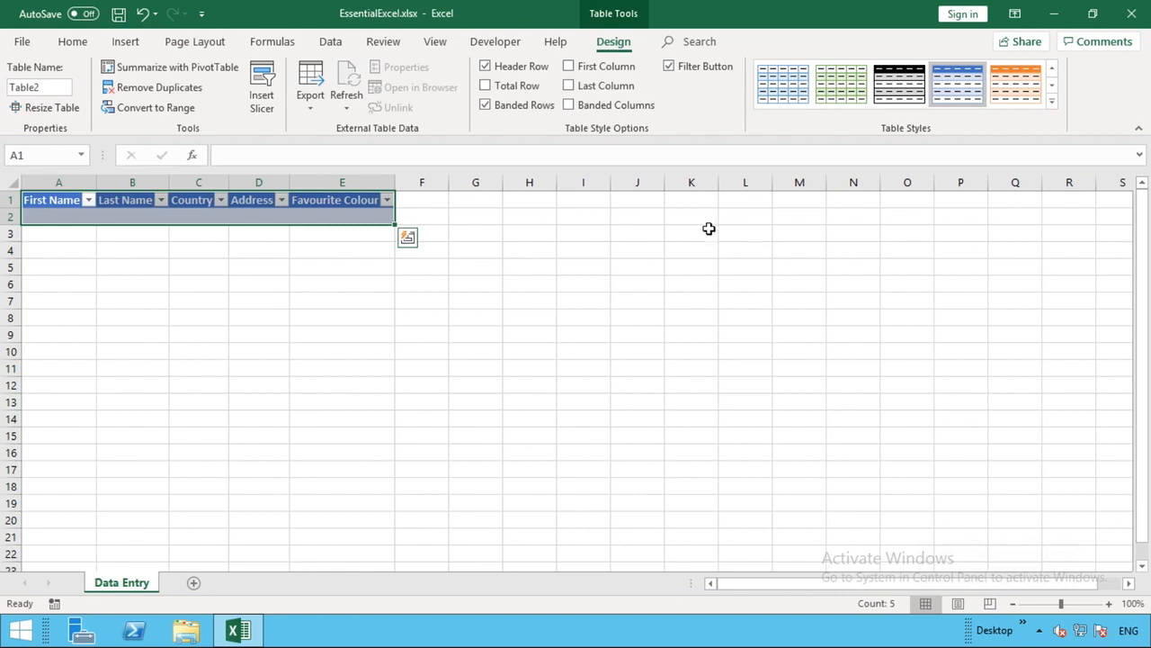
pyautogui.click(524, 216)
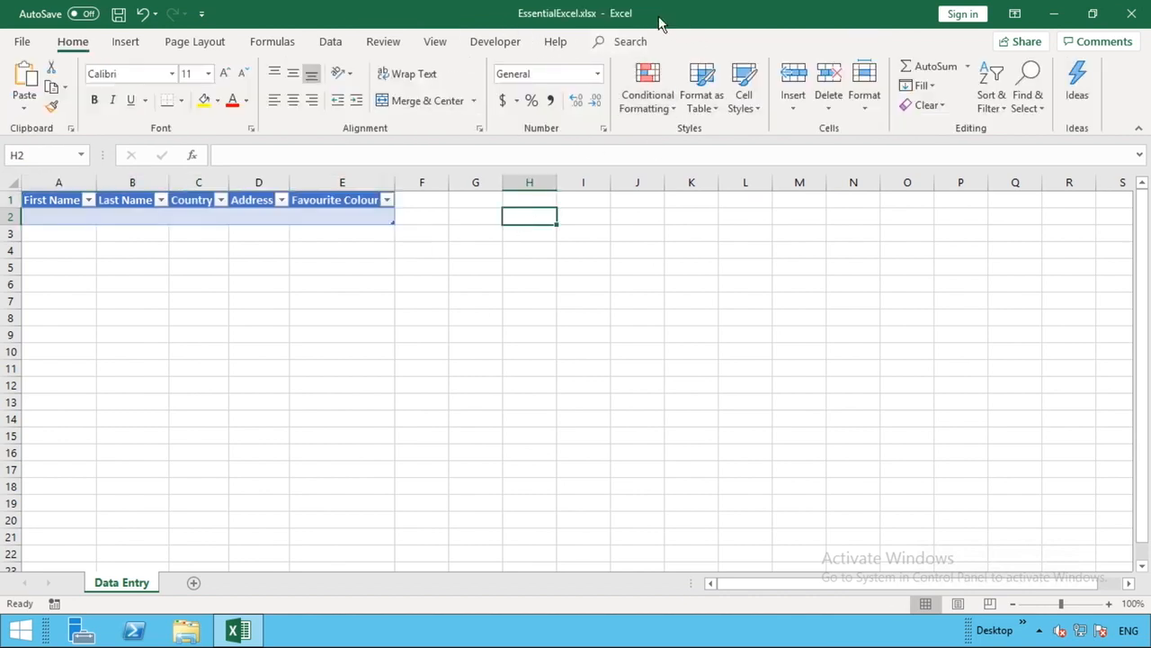
# Open the ribbon customization options and list the commands not in the ribbon, bringing the Form command into view
pyautogui.click(261, 214)
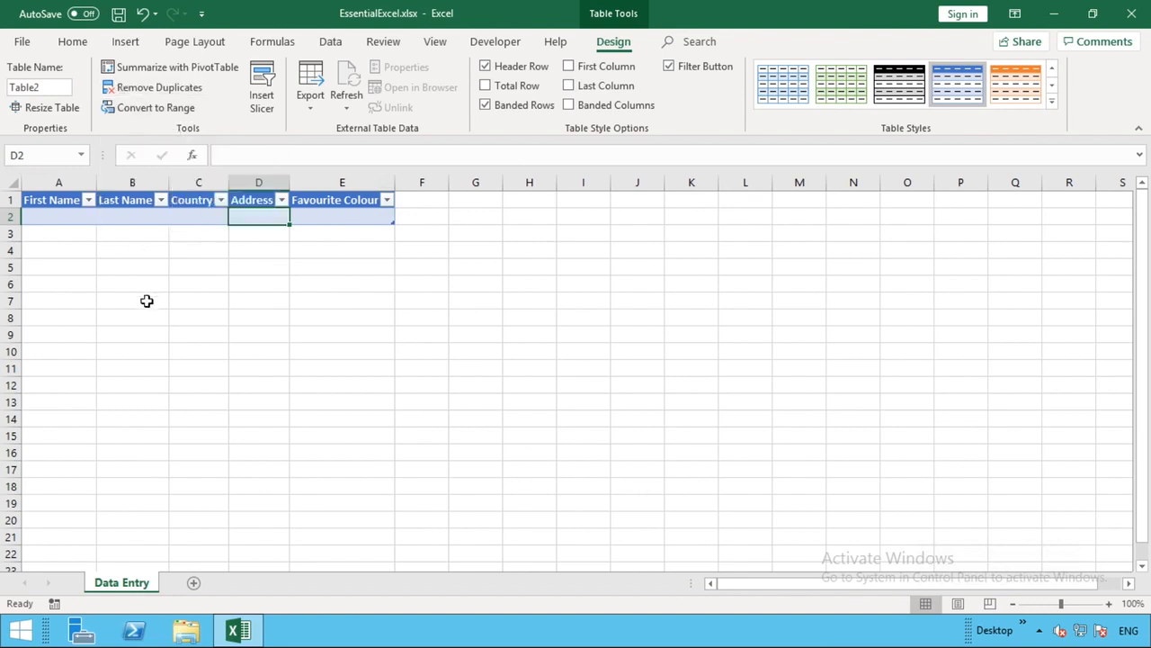
pyautogui.click(24, 43)
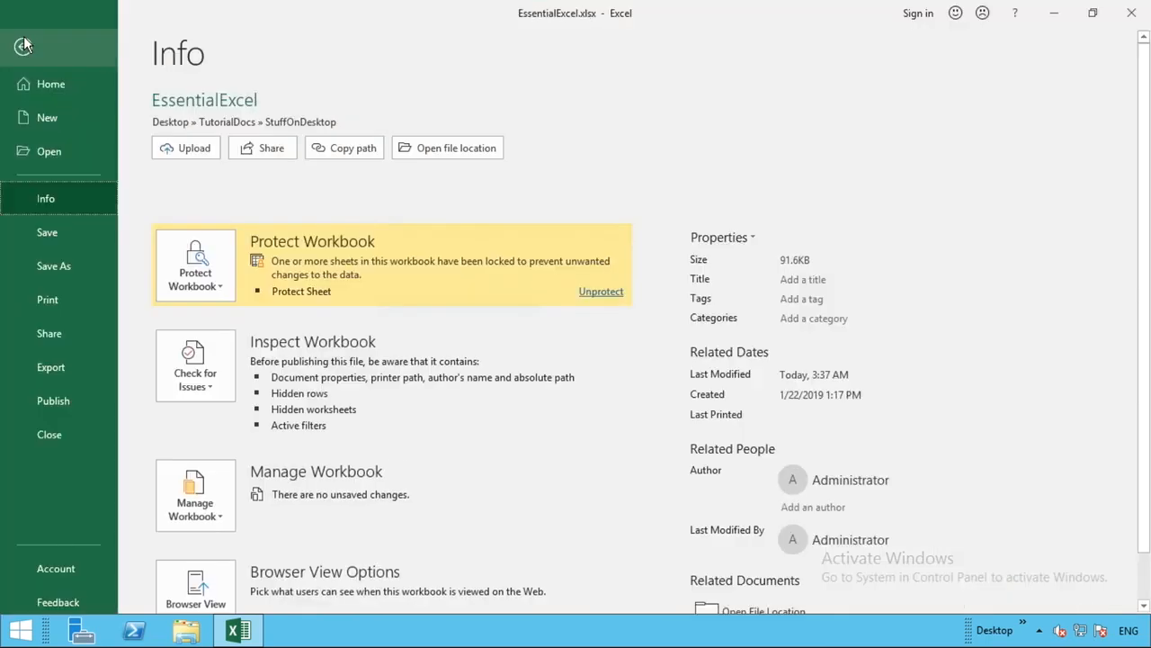
pyautogui.scroll(-1, 39, 460)
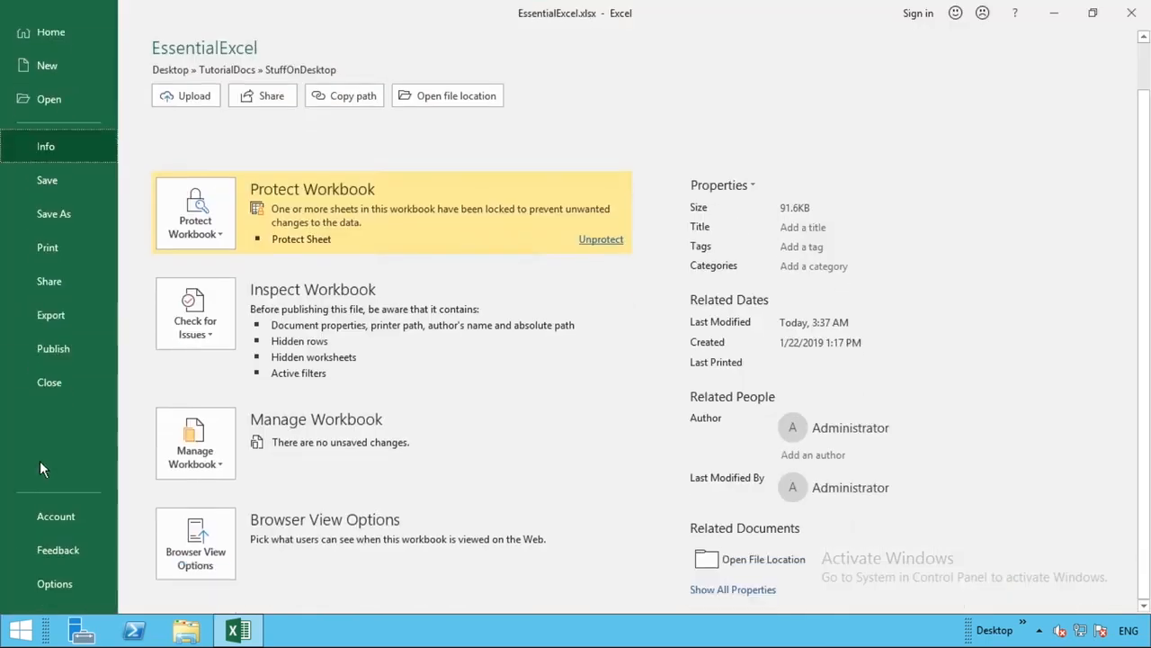
pyautogui.click(49, 584)
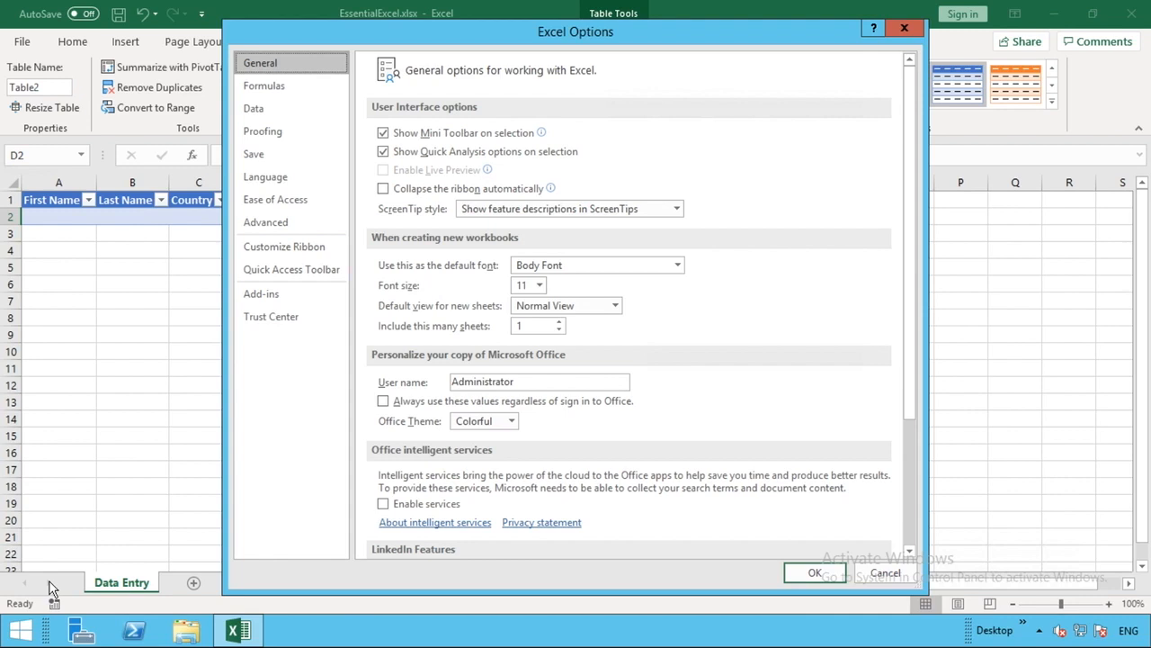
pyautogui.click(290, 255)
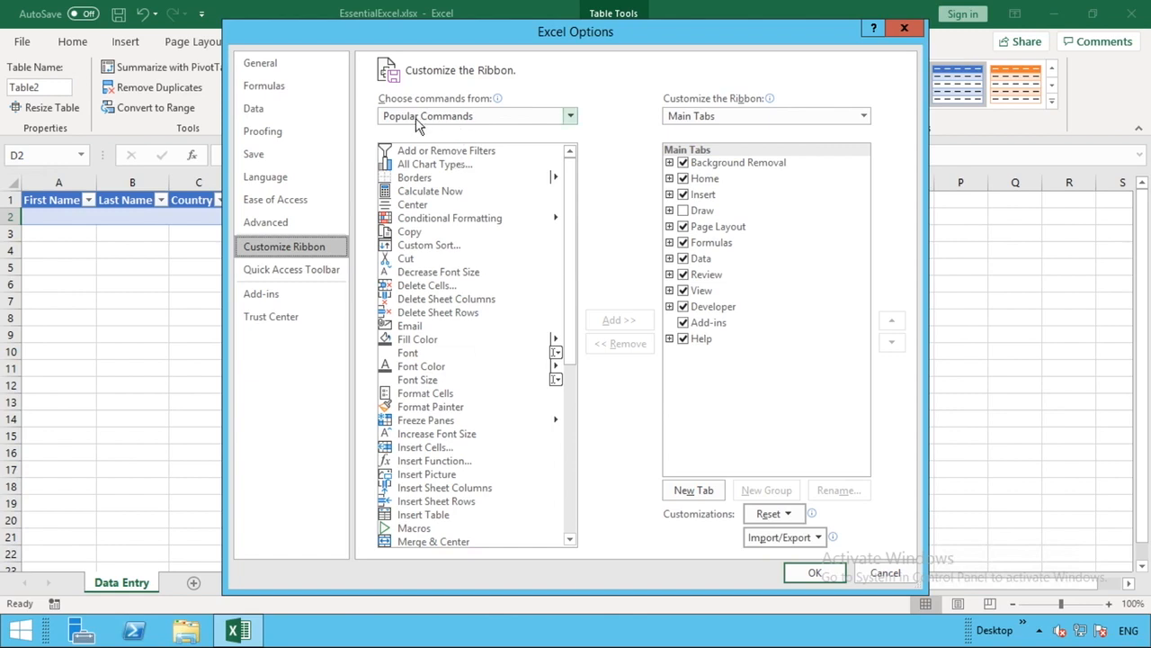
pyautogui.click(489, 118)
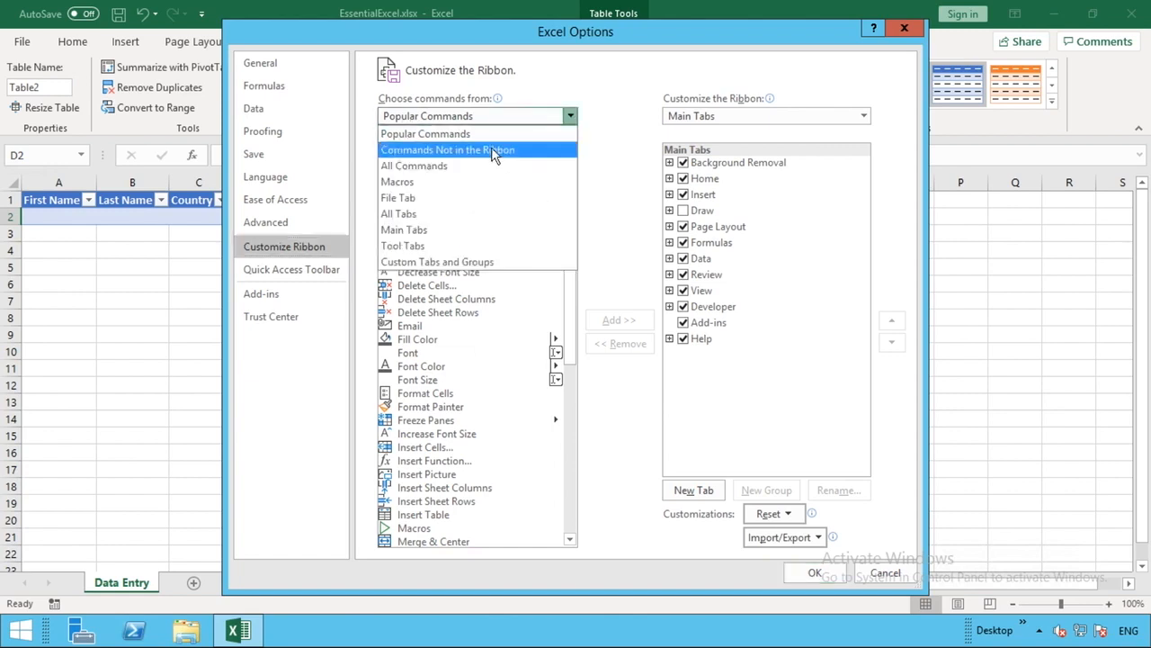
pyautogui.click(491, 150)
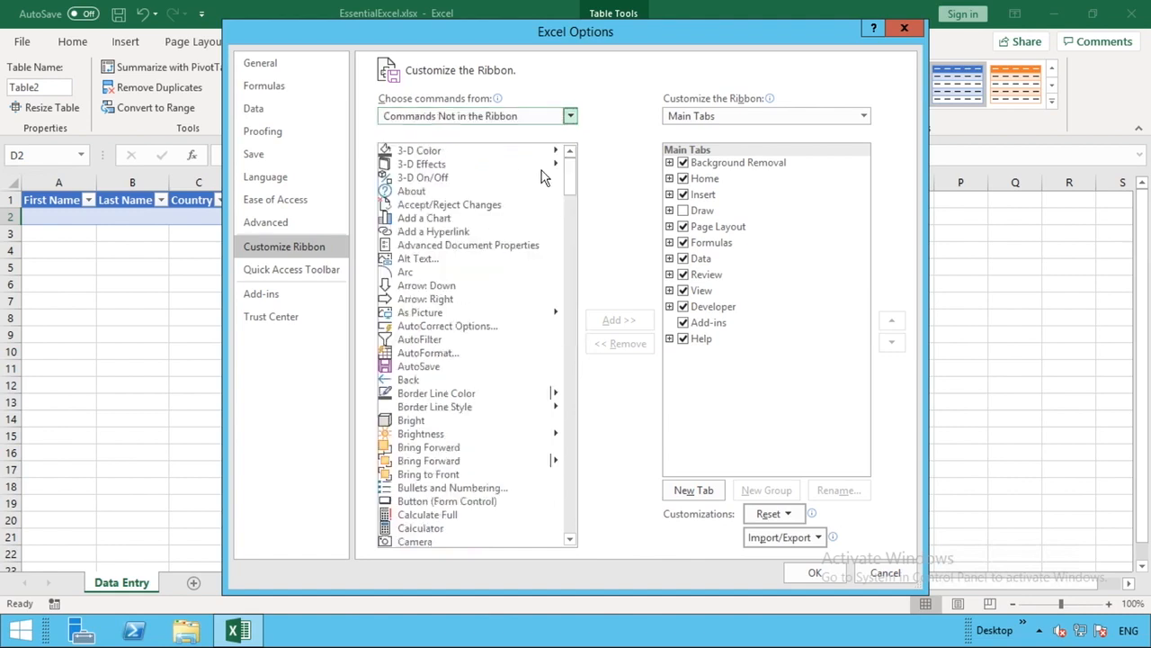
pyautogui.moveTo(573, 171); pyautogui.dragTo(573, 281)
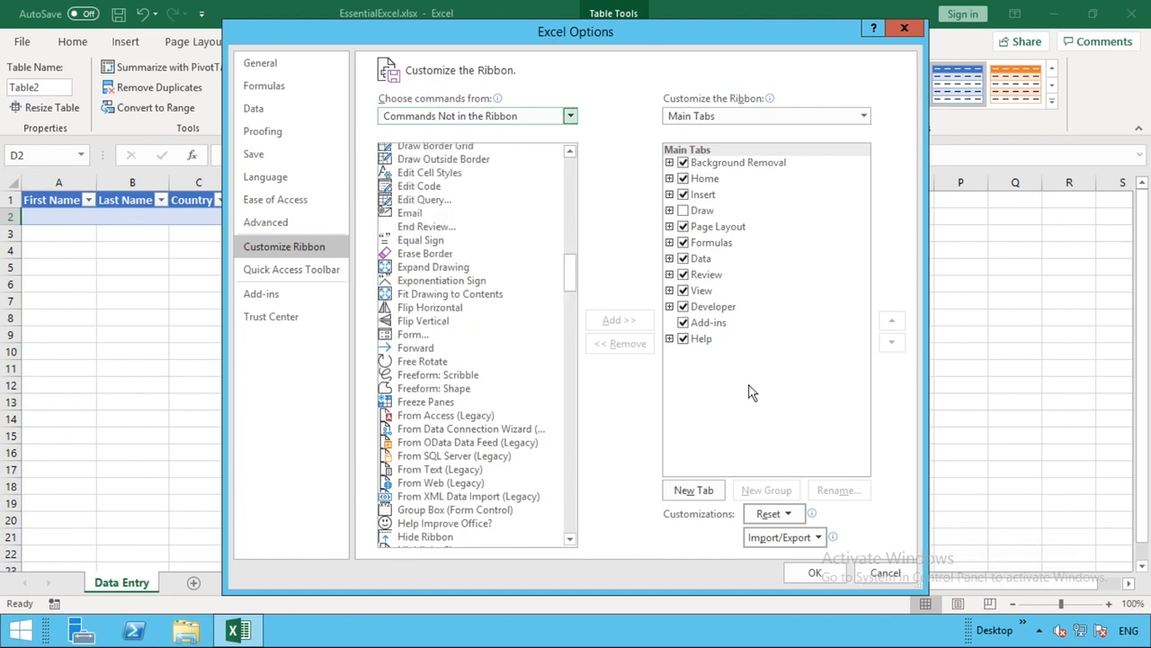
pyautogui.scroll(1, 544, 310)
# Add a new custom ribbon tab after the Help tab
pyautogui.rightClick(711, 338)
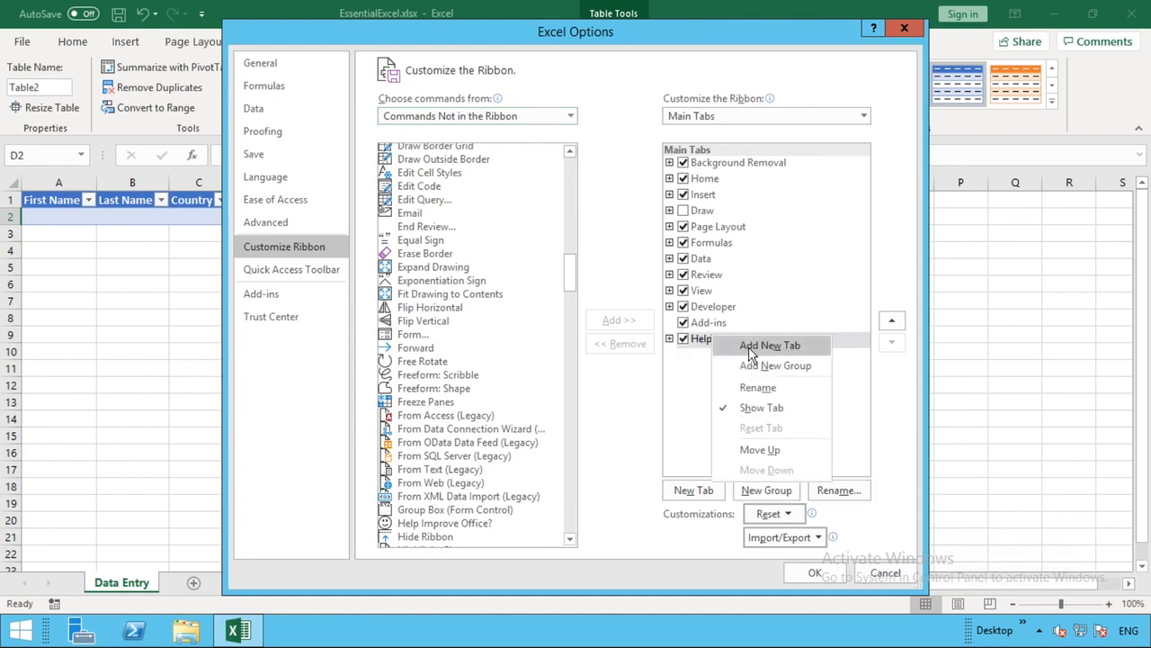
pyautogui.click(752, 346)
pyautogui.click(747, 354)
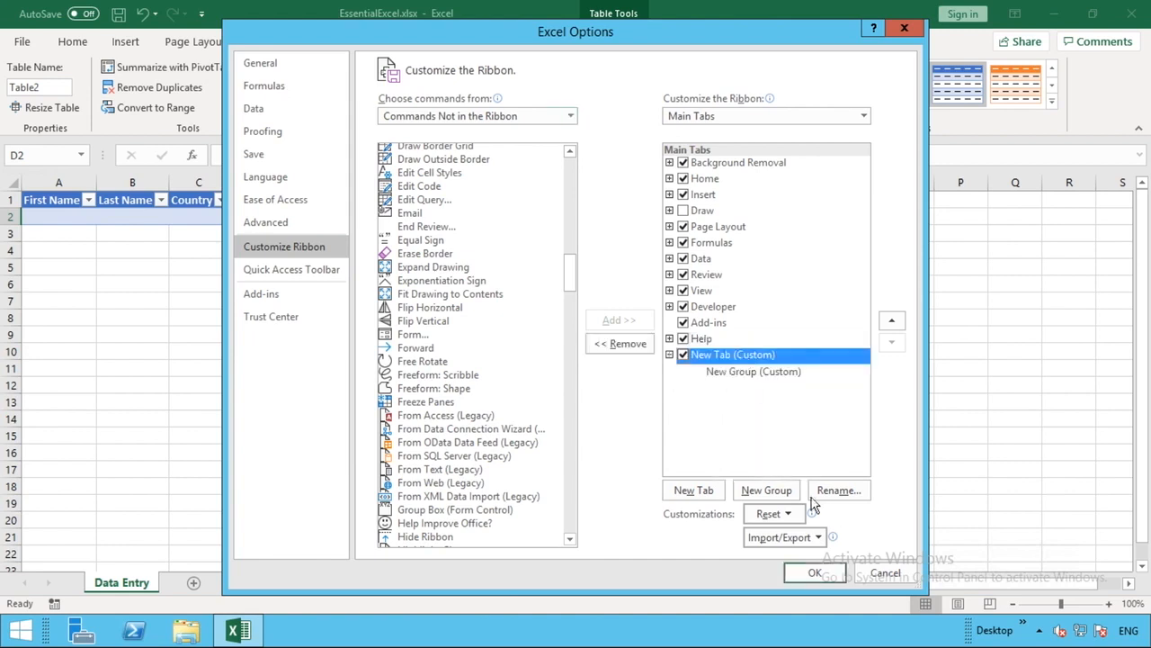
# Try to rename the new custom tab, switching its visibility off and back on
pyautogui.click(837, 500)
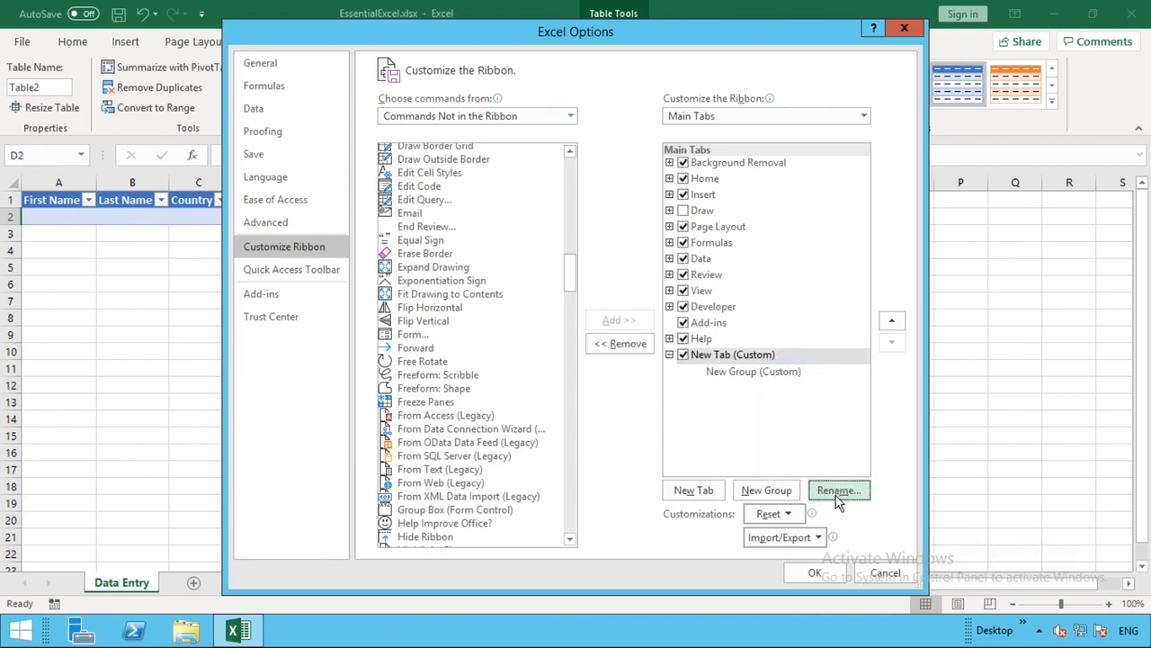
pyautogui.click(760, 360)
pyautogui.rightClick(758, 361)
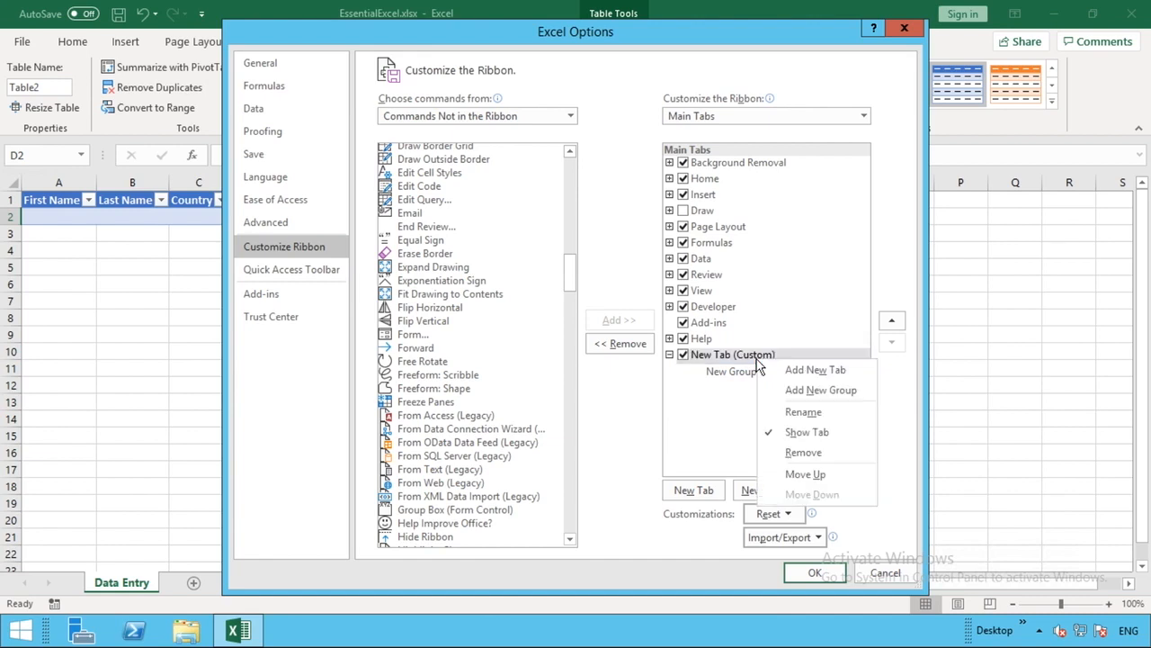
pyautogui.click(807, 416)
pyautogui.click(683, 356)
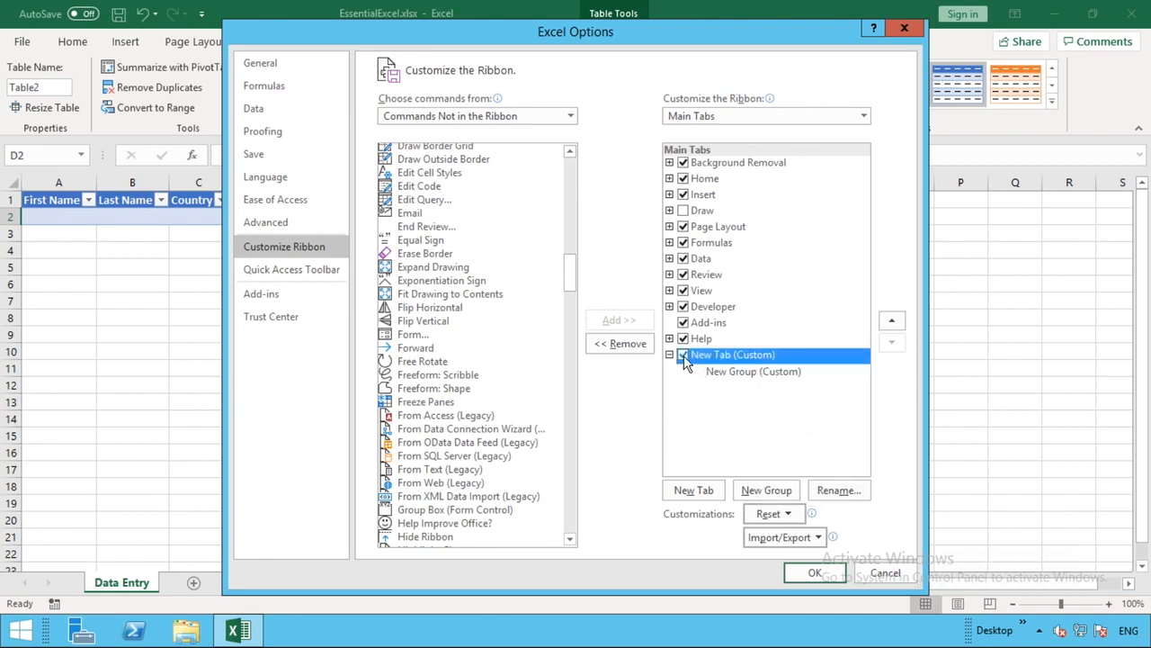
pyautogui.rightClick(734, 360)
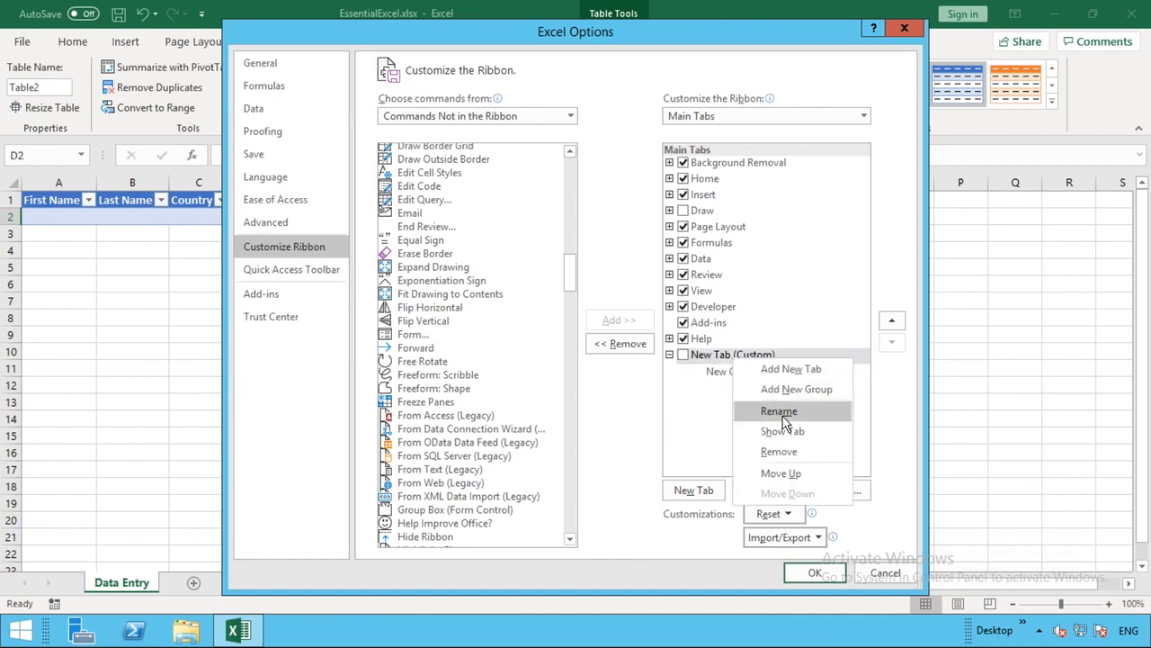
pyautogui.press('Escape')
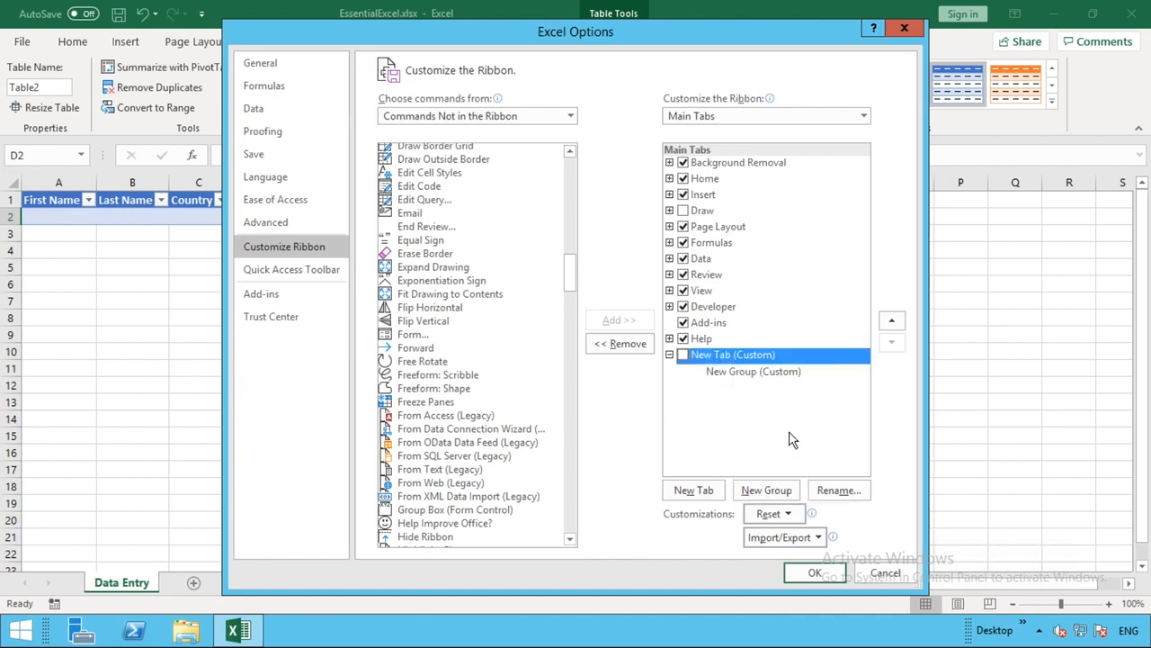
pyautogui.click(745, 375)
pyautogui.click(682, 356)
# Try to rename the custom group inside the new tab
pyautogui.click(727, 379)
pyautogui.rightClick(727, 379)
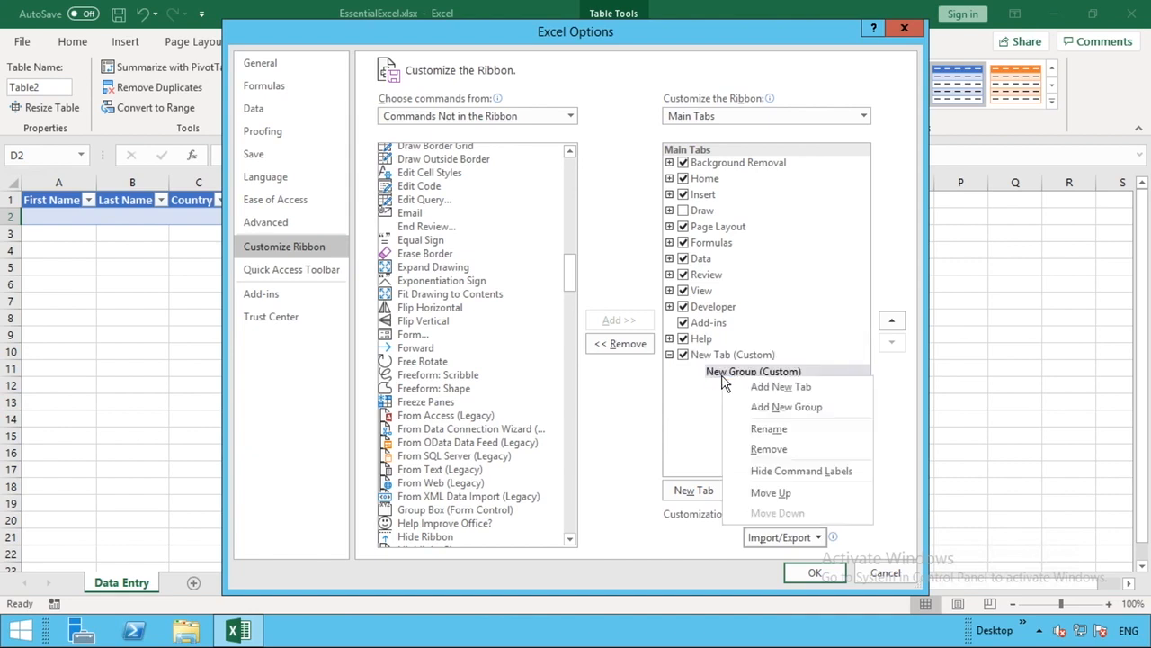
pyautogui.click(771, 430)
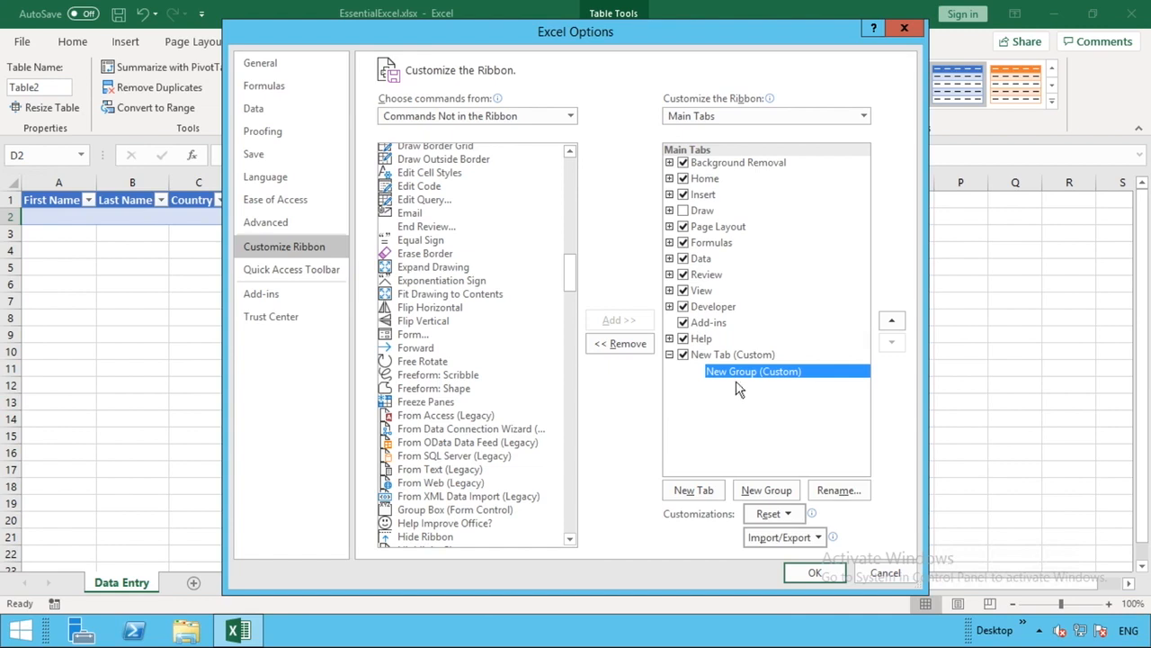
# Add the Form command to the custom group inside the new custom ribbon tab
pyautogui.click(725, 355)
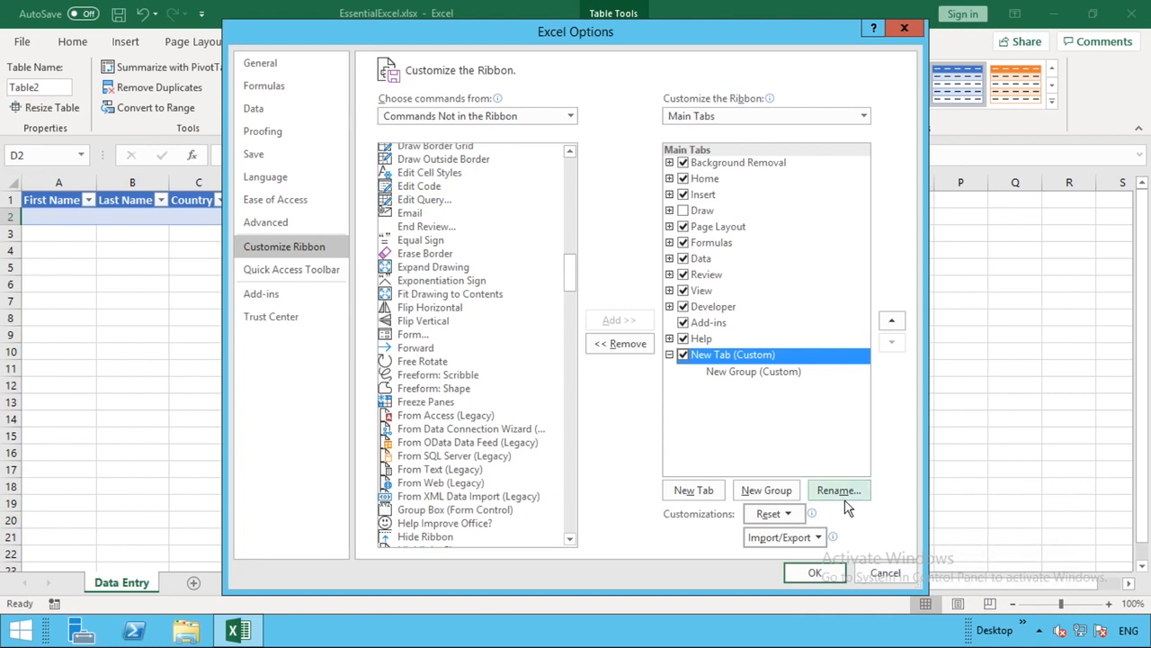
pyautogui.click(749, 372)
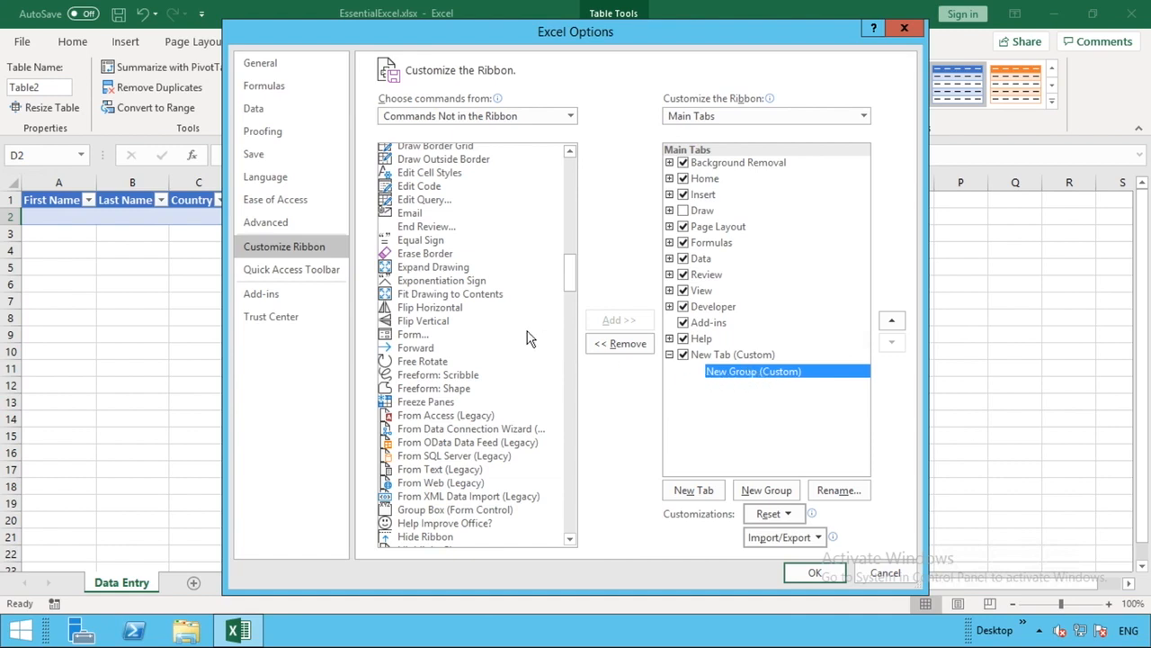
pyautogui.click(425, 335)
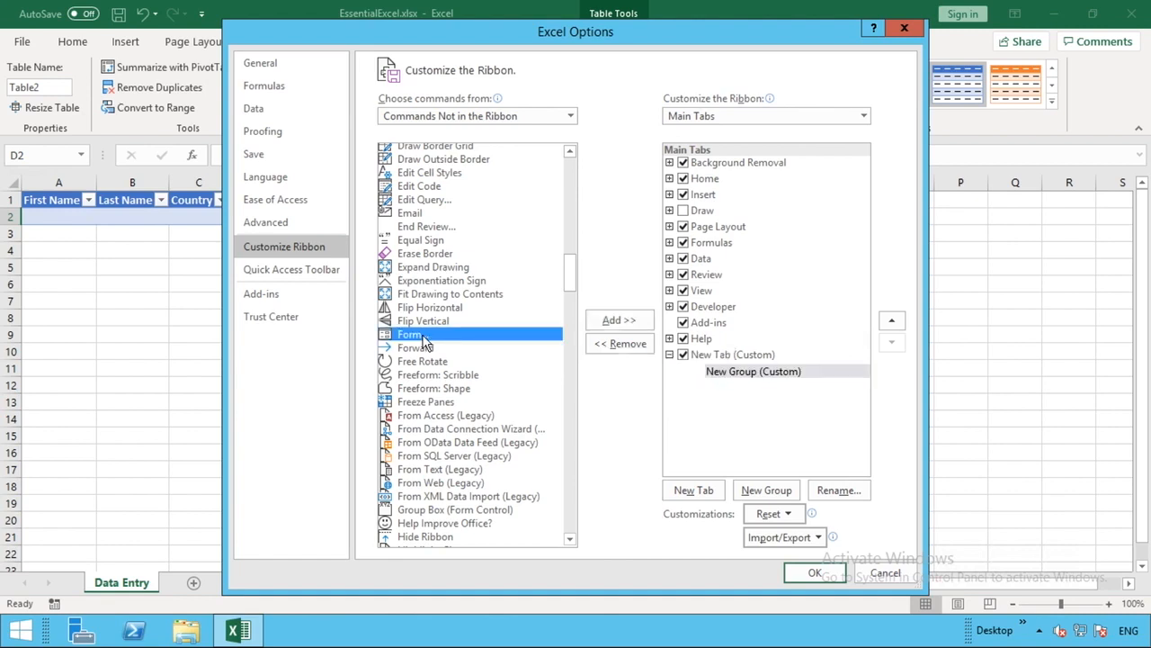
pyautogui.click(619, 321)
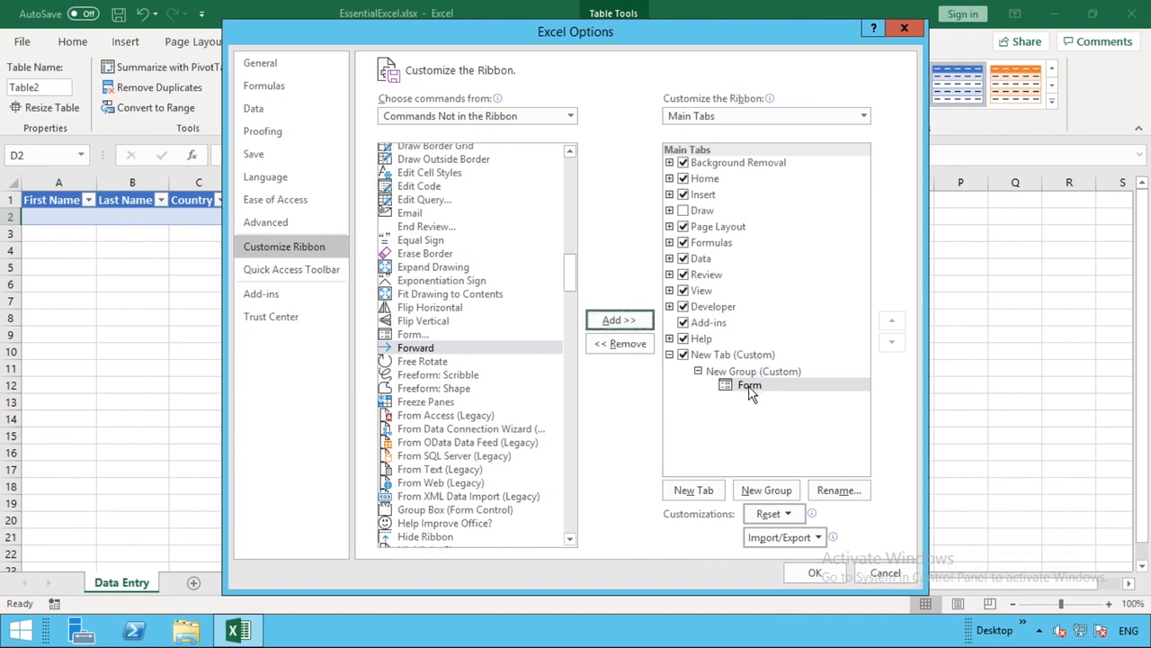
# Try to rename the new custom tab and its custom group again
pyautogui.click(736, 358)
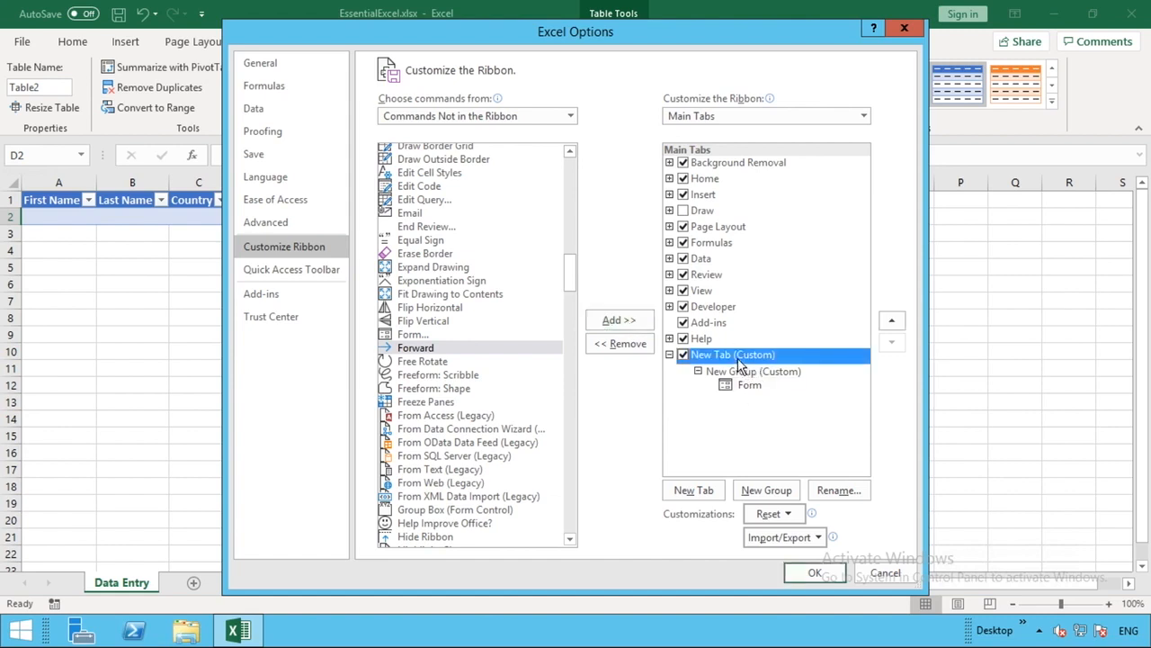
pyautogui.rightClick(738, 360)
pyautogui.click(774, 413)
pyautogui.click(763, 374)
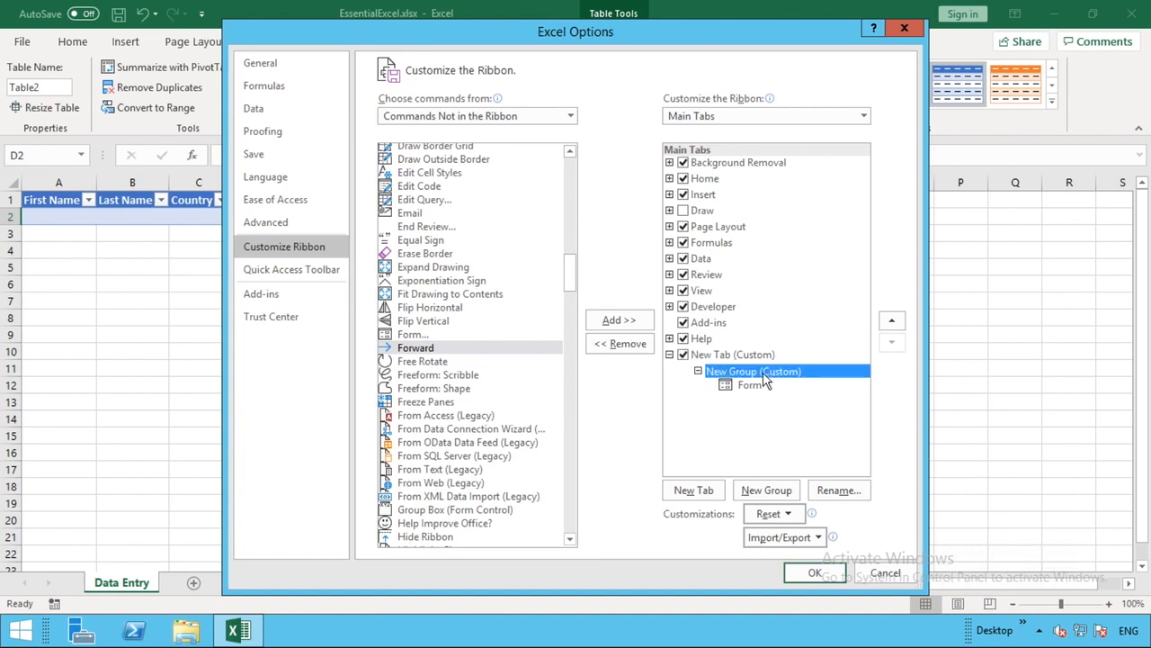
pyautogui.rightClick(763, 383)
pyautogui.click(791, 427)
# Switch the visibility of the Help tab and the new custom tab off and back on
pyautogui.click(684, 339)
pyautogui.click(684, 354)
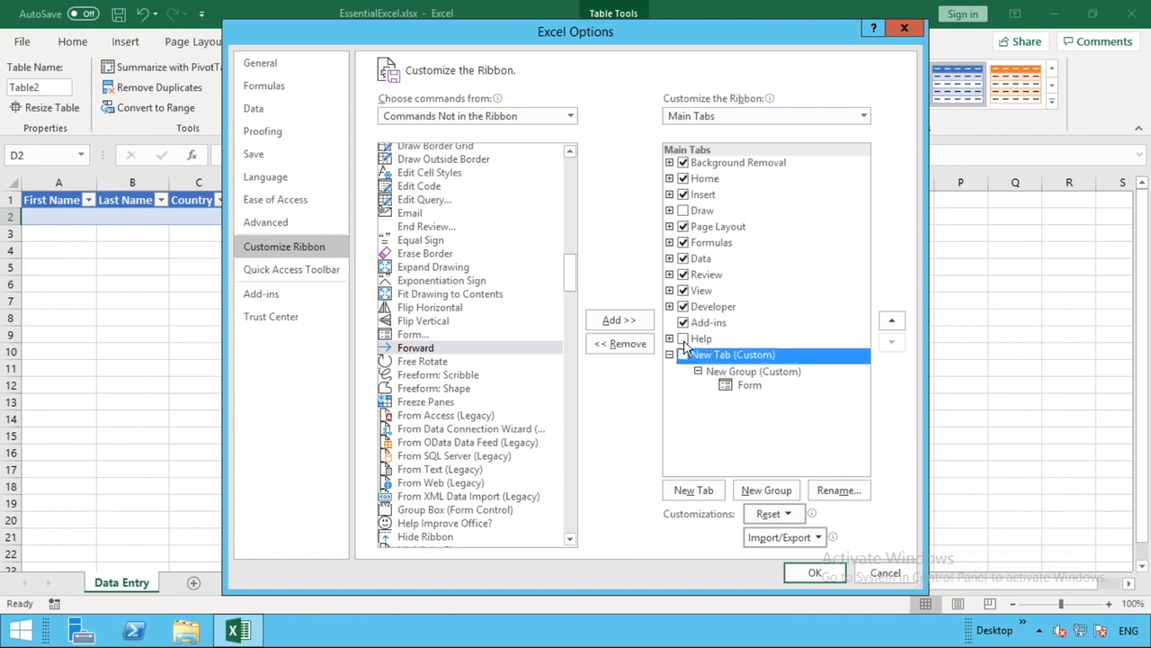
pyautogui.click(683, 340)
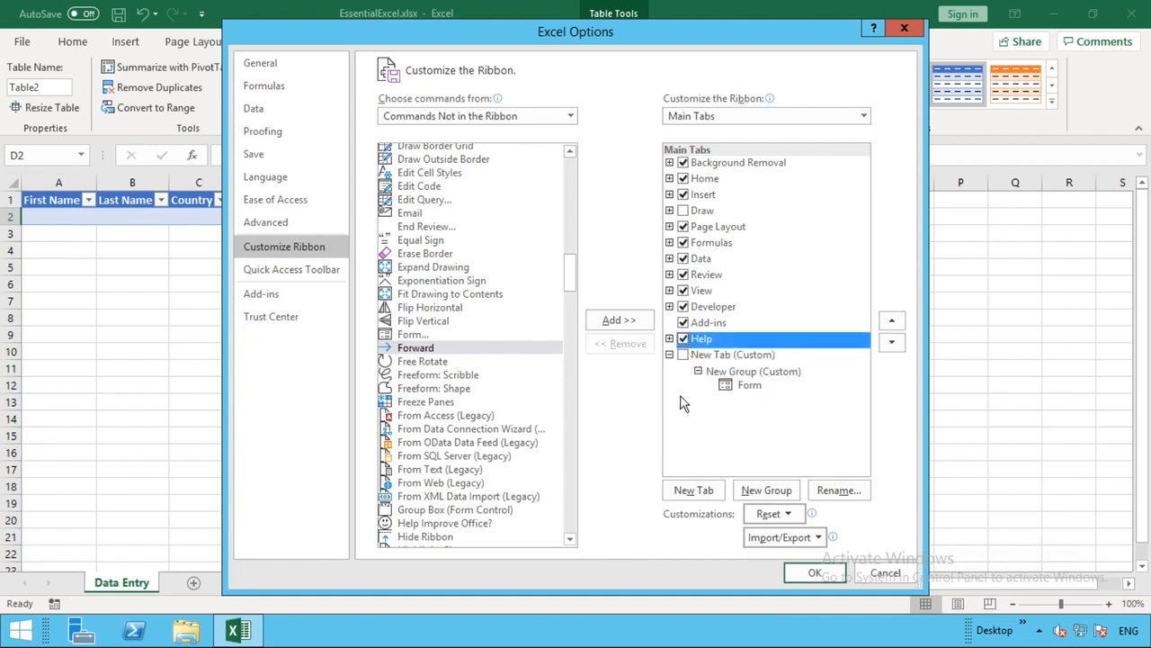
pyautogui.click(684, 355)
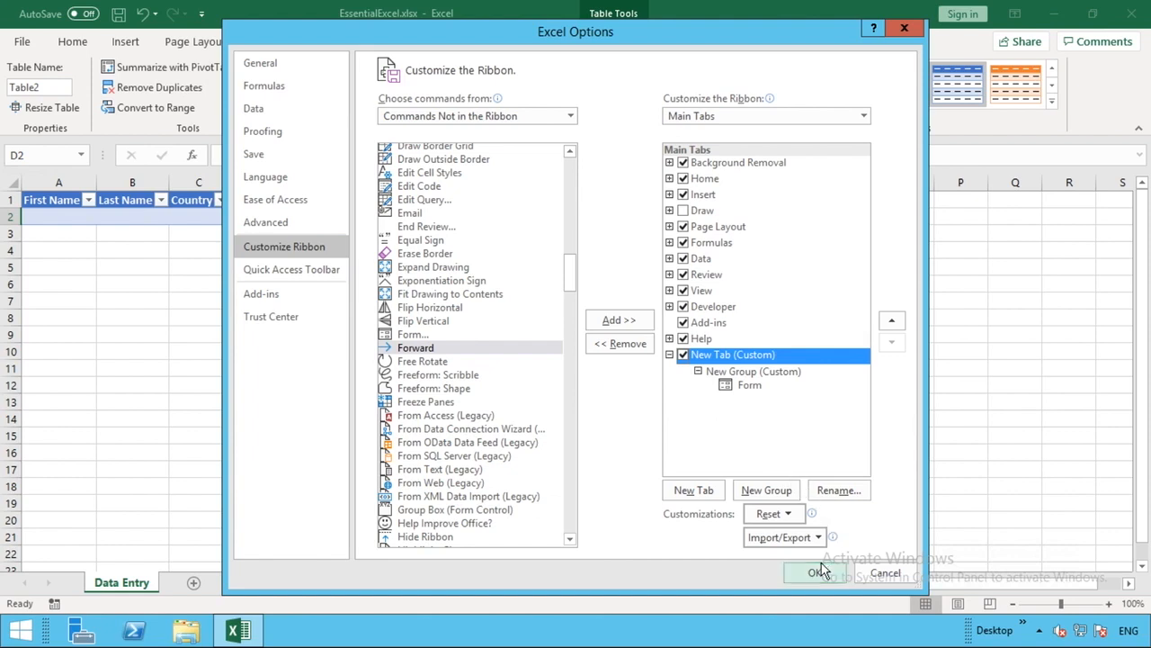
# Apply the ribbon customization and show the new custom tab
pyautogui.click(817, 572)
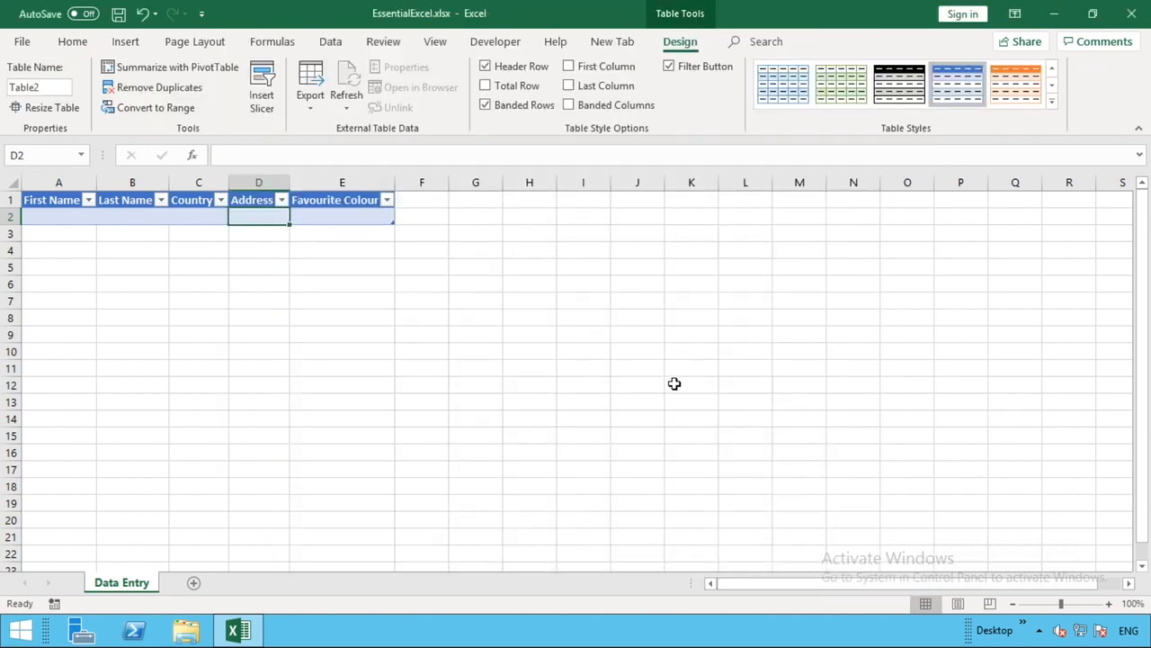
pyautogui.click(613, 52)
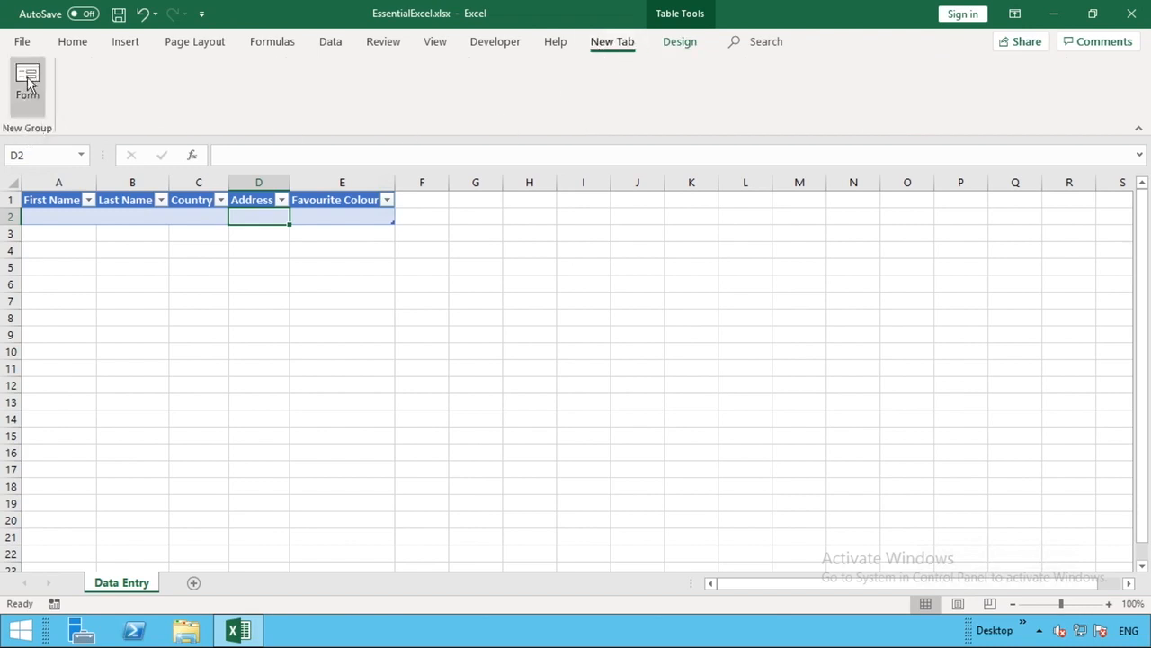
# Preview the table's data entry form from the First Name header cell, then close it without entering a record
pyautogui.click(259, 386)
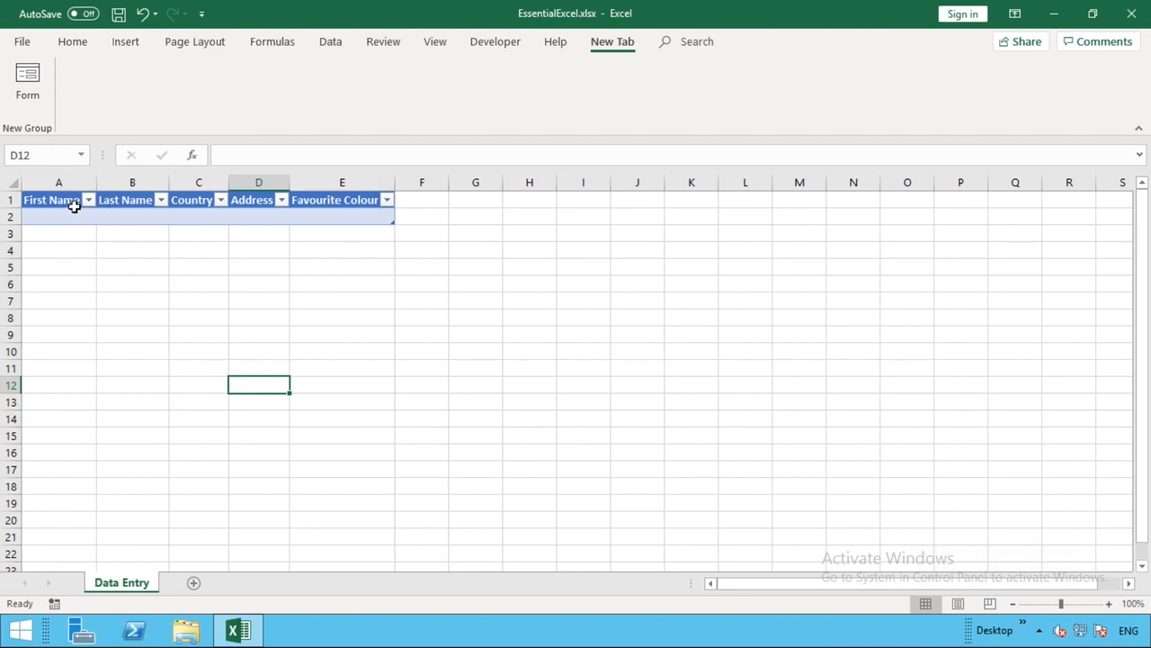
pyautogui.moveTo(67, 200); pyautogui.dragTo(327, 201)
pyautogui.click(50, 192)
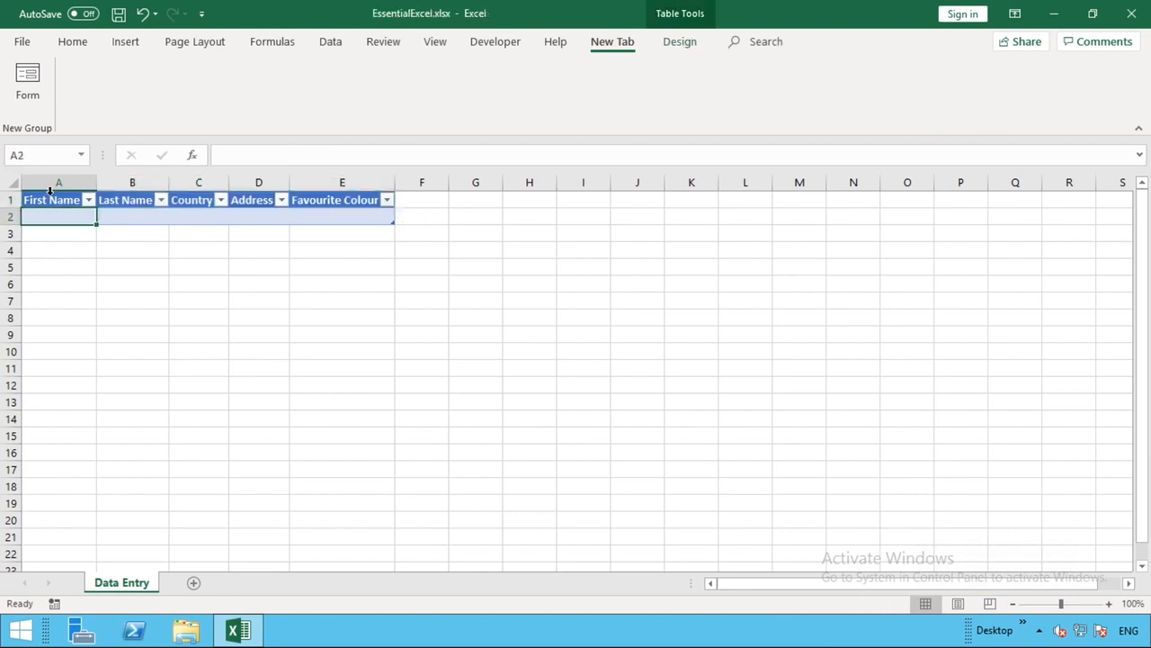
pyautogui.click(50, 198)
pyautogui.click(41, 90)
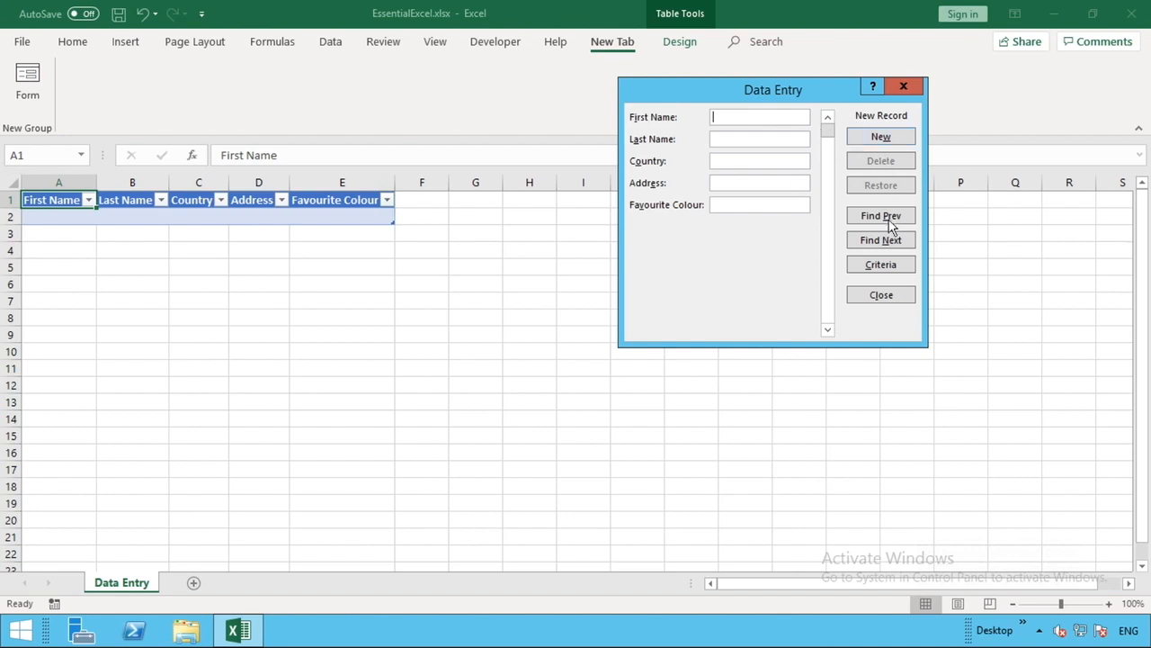
pyautogui.click(880, 297)
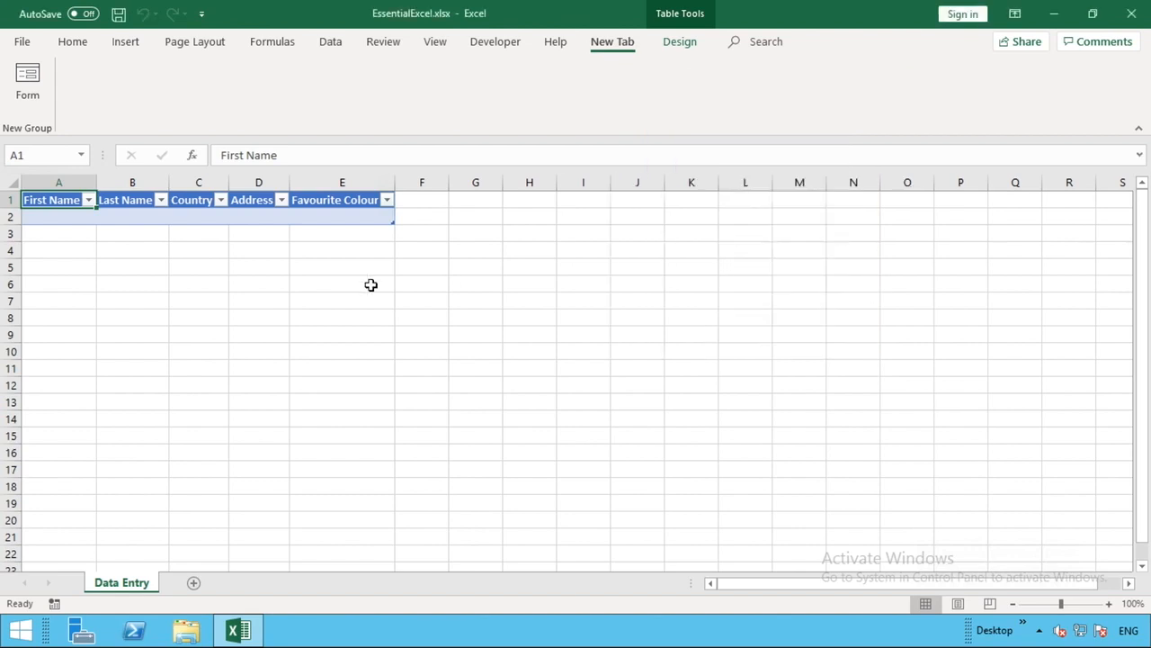
# Open the data entry form from cell A2, the first empty row of the table
pyautogui.click(314, 287)
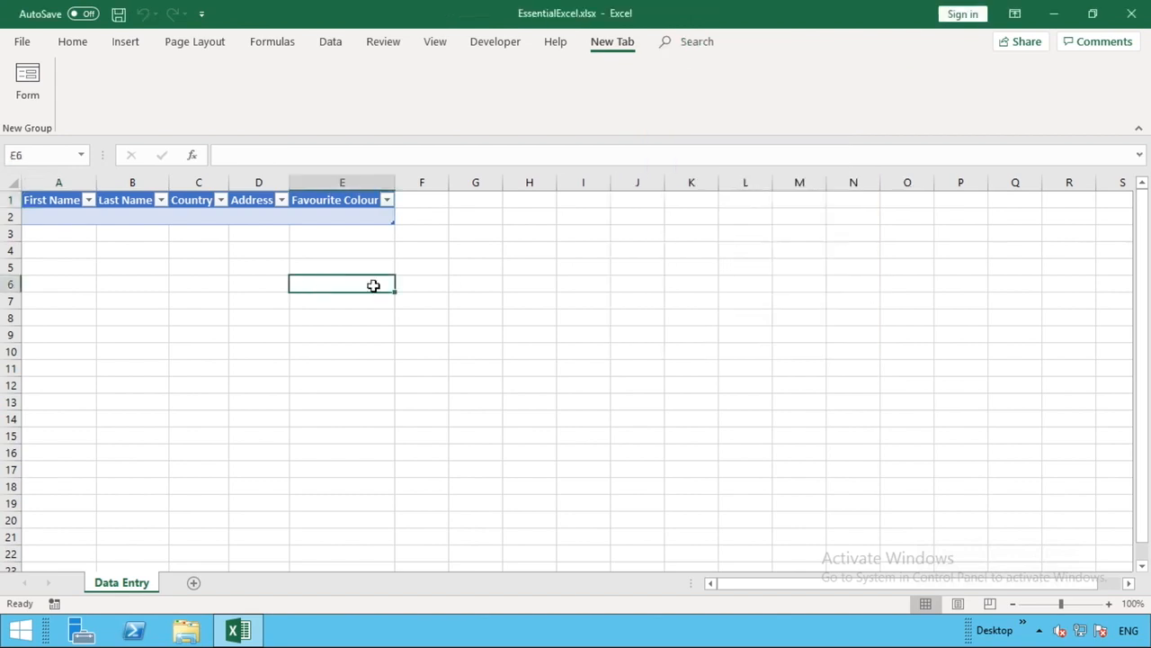
pyautogui.click(70, 216)
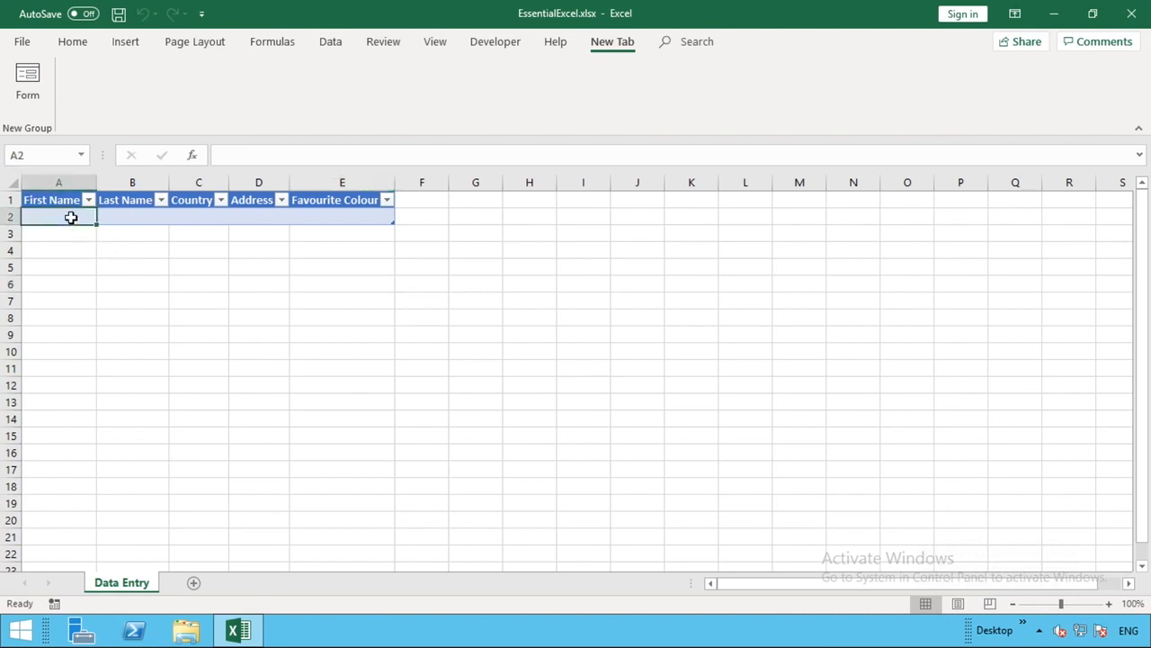
pyautogui.click(29, 78)
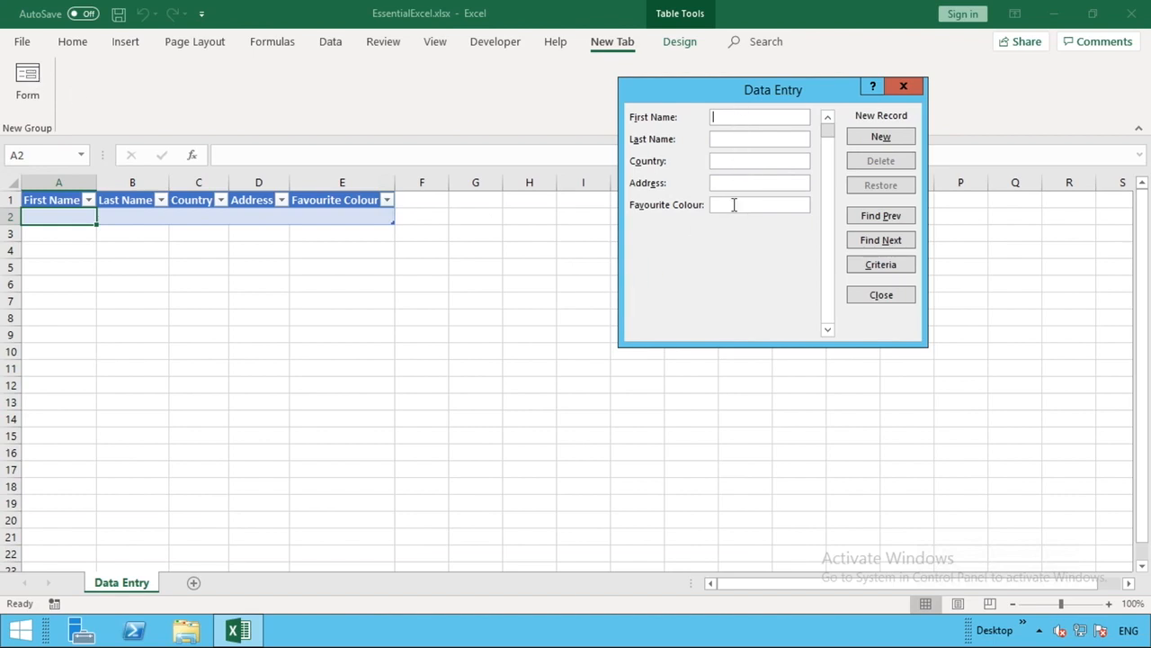
# Add a first record with the person's first name, last name and address, Country England and Favourite Colour Blue
pyautogui.write('John')
pyautogui.write('Smit')
pyautogui.write('h')
pyautogui.press('Tab')
pyautogui.write('England')
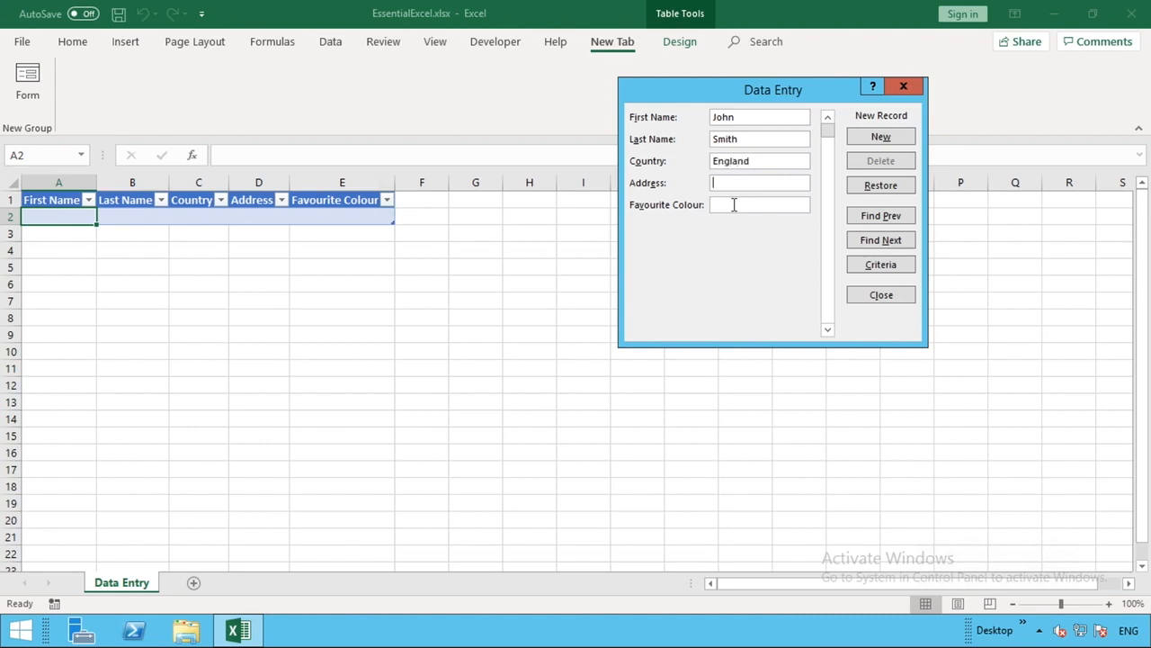
pyautogui.write('1 Somewhere Road')
pyautogui.press('Tab')
pyautogui.write('Blue')
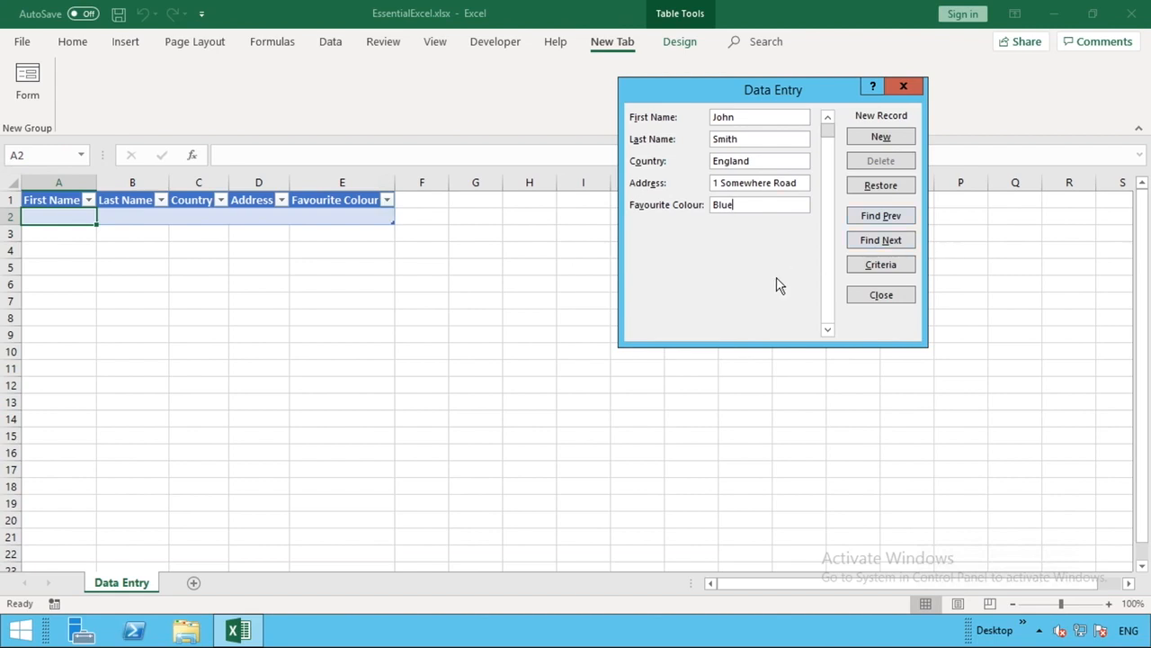
pyautogui.press('Tab')
pyautogui.click(859, 142)
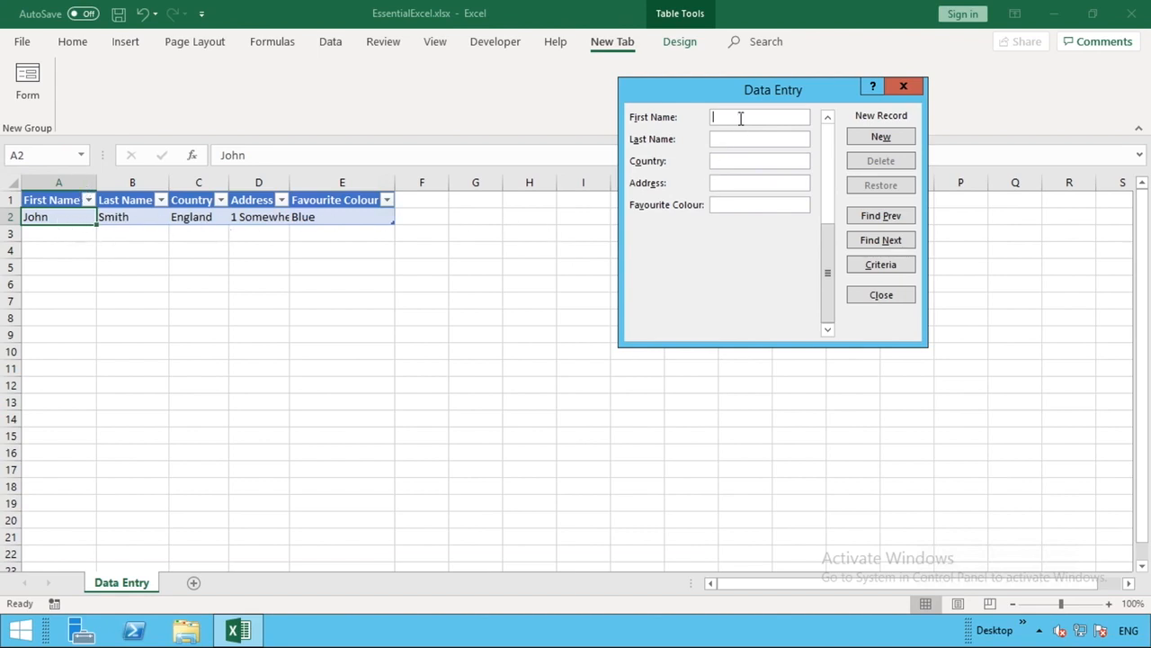
# Add a second record with the person's first name, last name and address, Country USA and Favourite Colour Yellow
pyautogui.write('Home')
pyautogui.write('r')
pyautogui.write('Sim')
pyautogui.write('pson')
pyautogui.press('Tab')
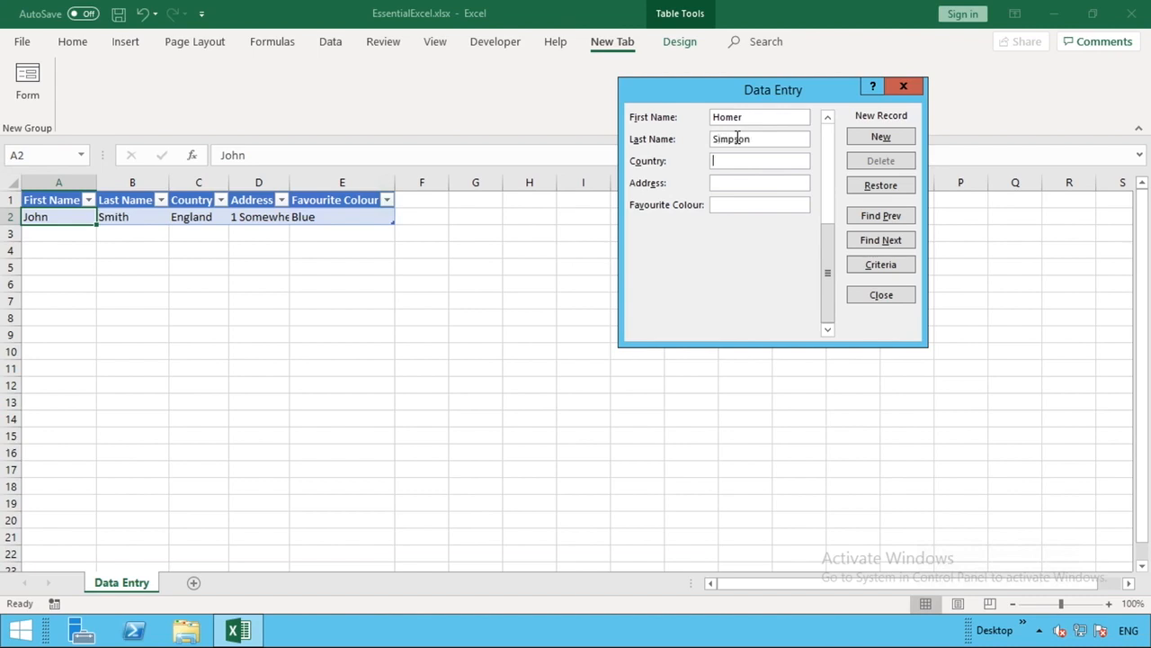
pyautogui.write('USA')
pyautogui.write('Springf')
pyautogui.write('ield')
pyautogui.write('Yellow')
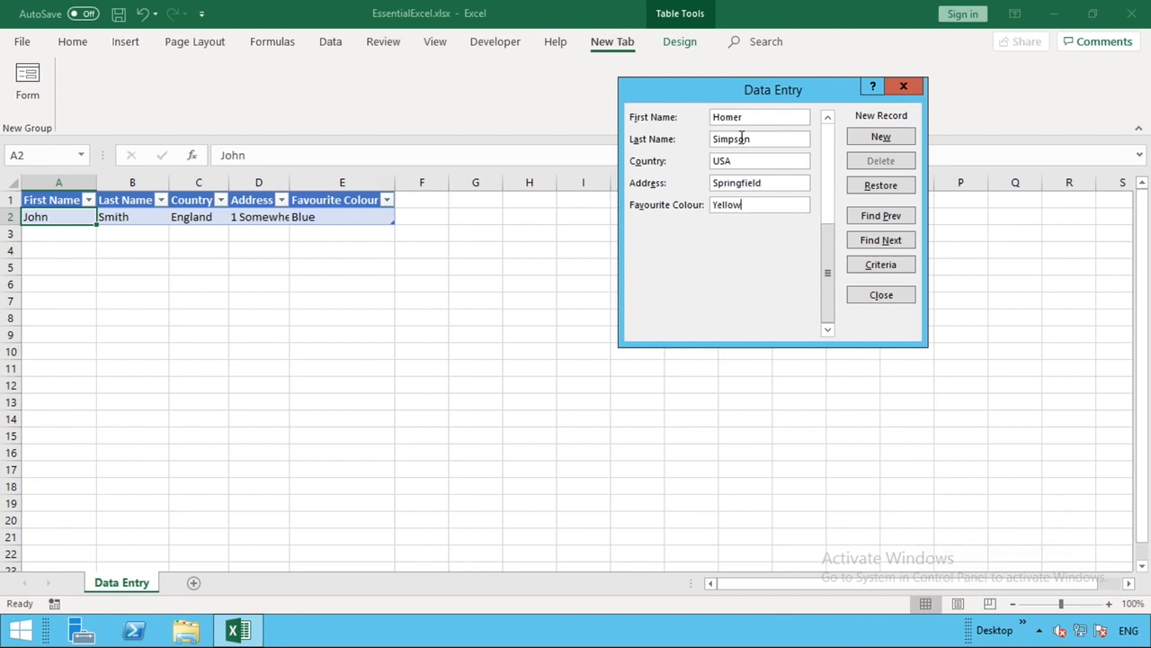
pyautogui.click(851, 142)
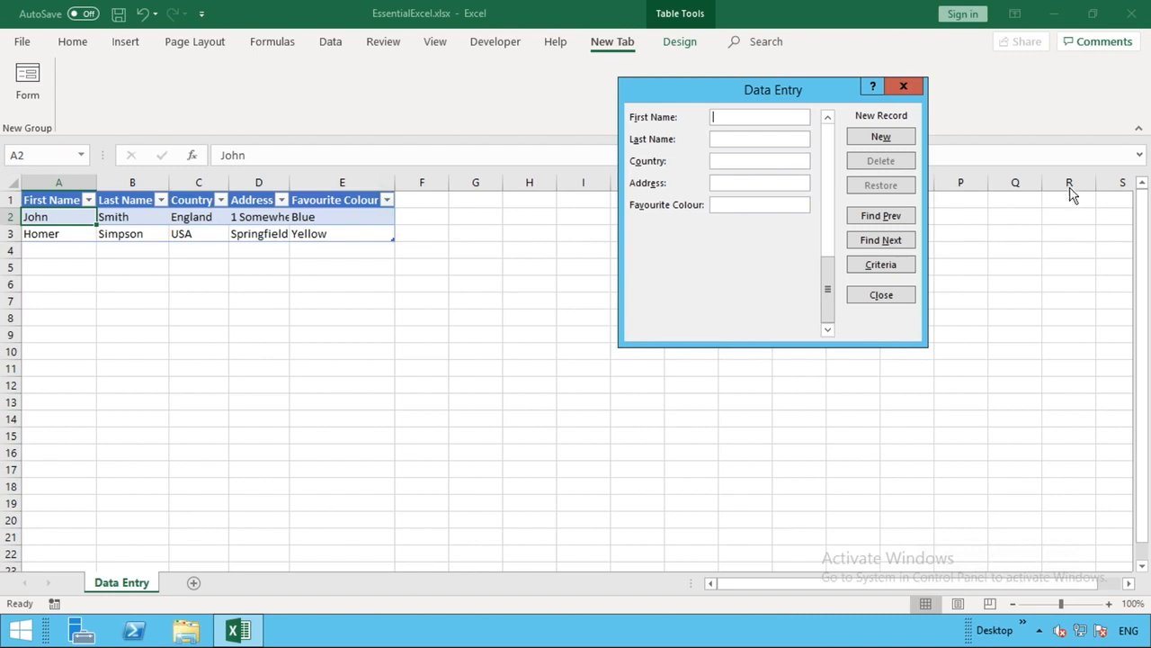
# Browse the form to the second record, set its Country to United States, and close the form
pyautogui.click(897, 215)
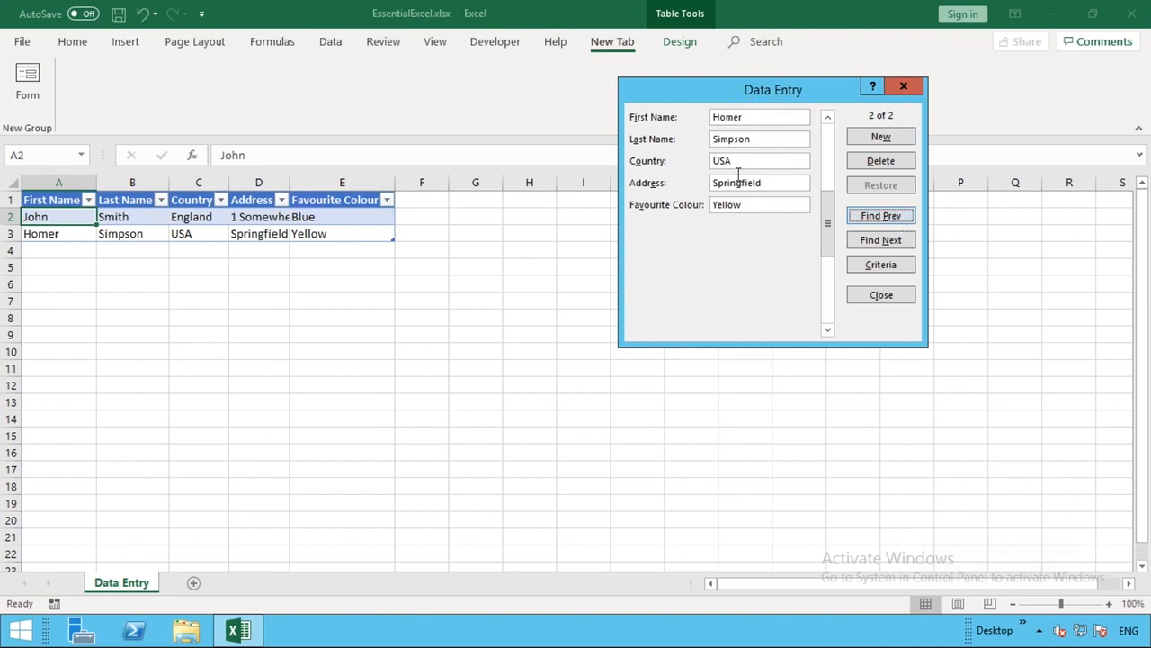
pyautogui.click(894, 218)
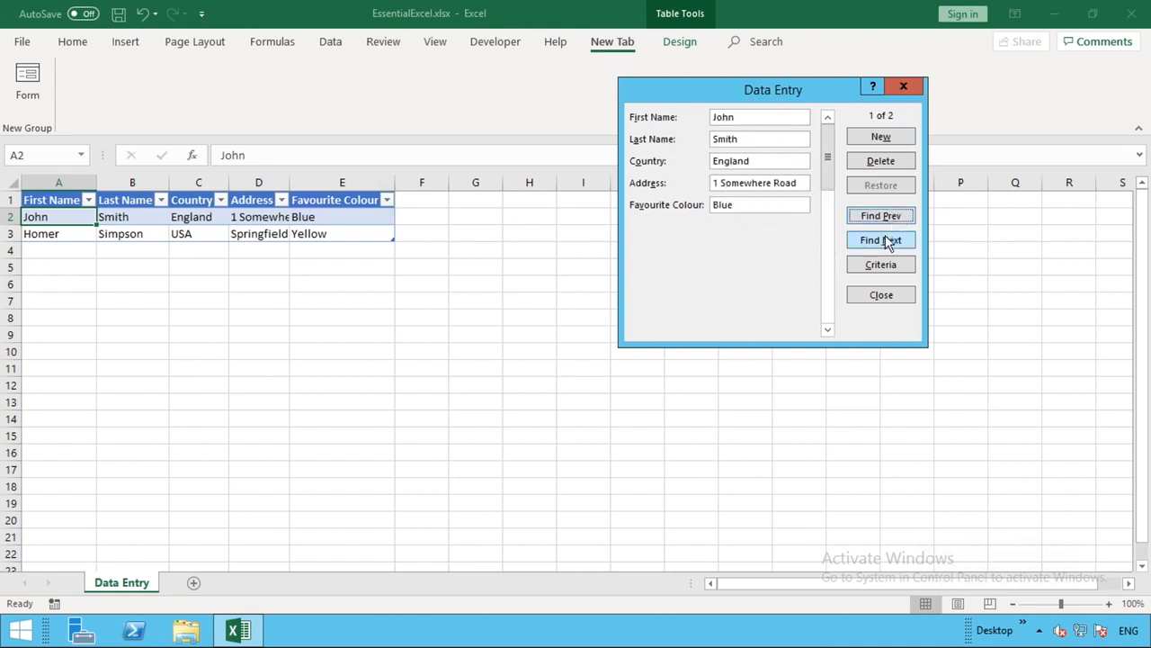
pyautogui.click(885, 239)
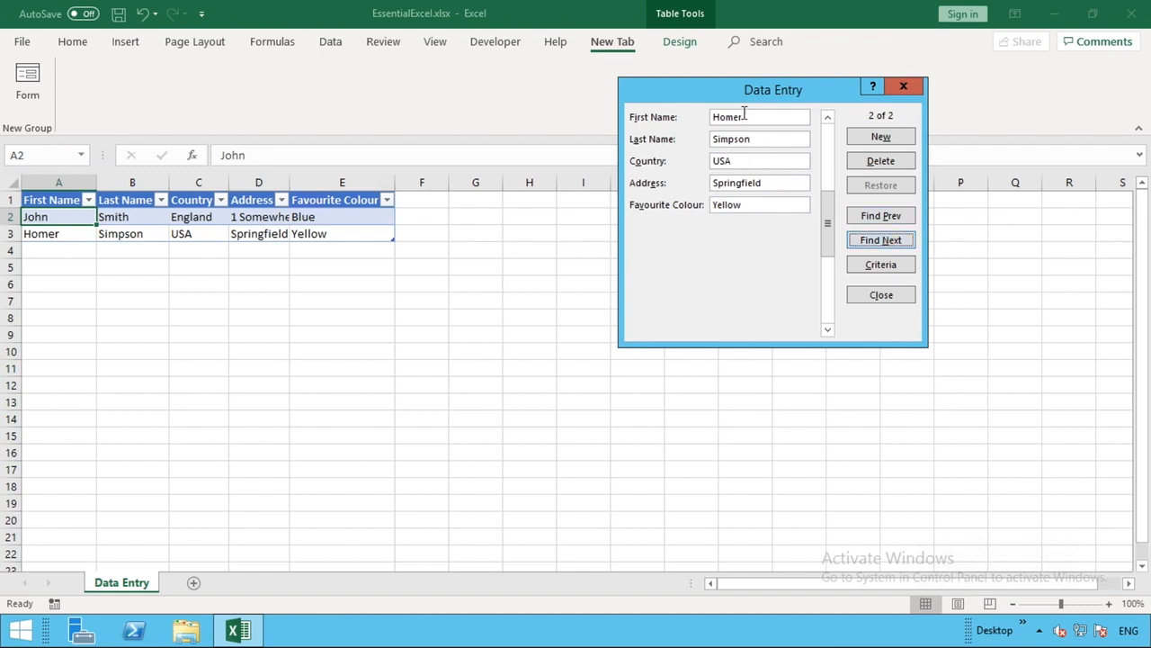
pyautogui.moveTo(743, 160); pyautogui.dragTo(701, 160)
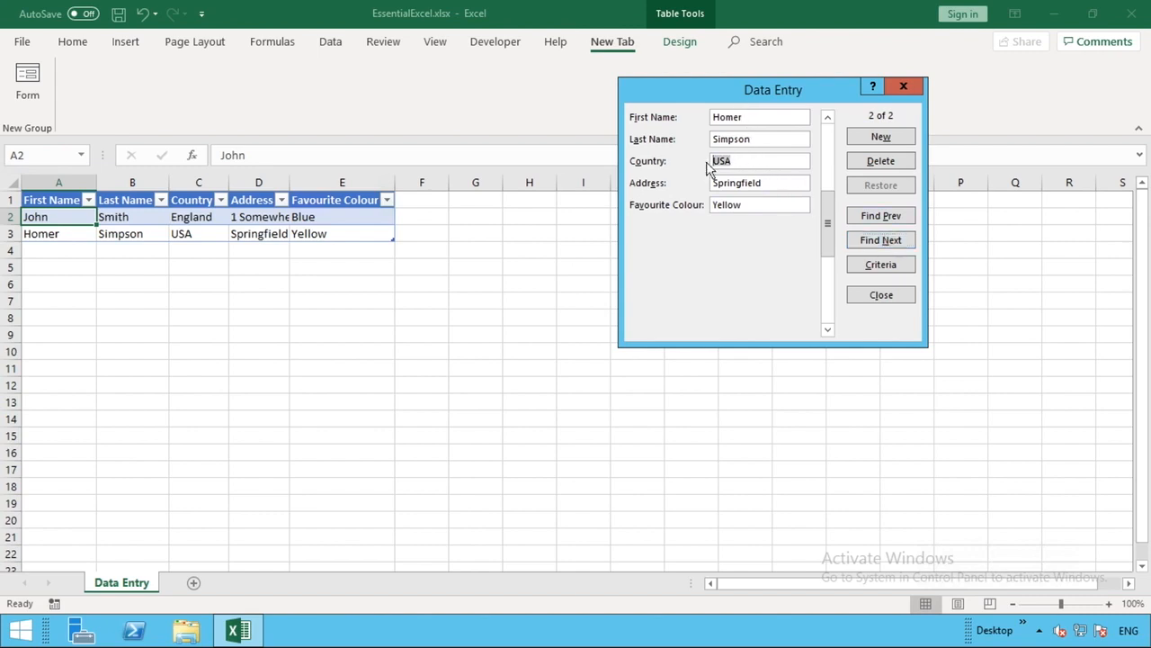
pyautogui.write('United State')
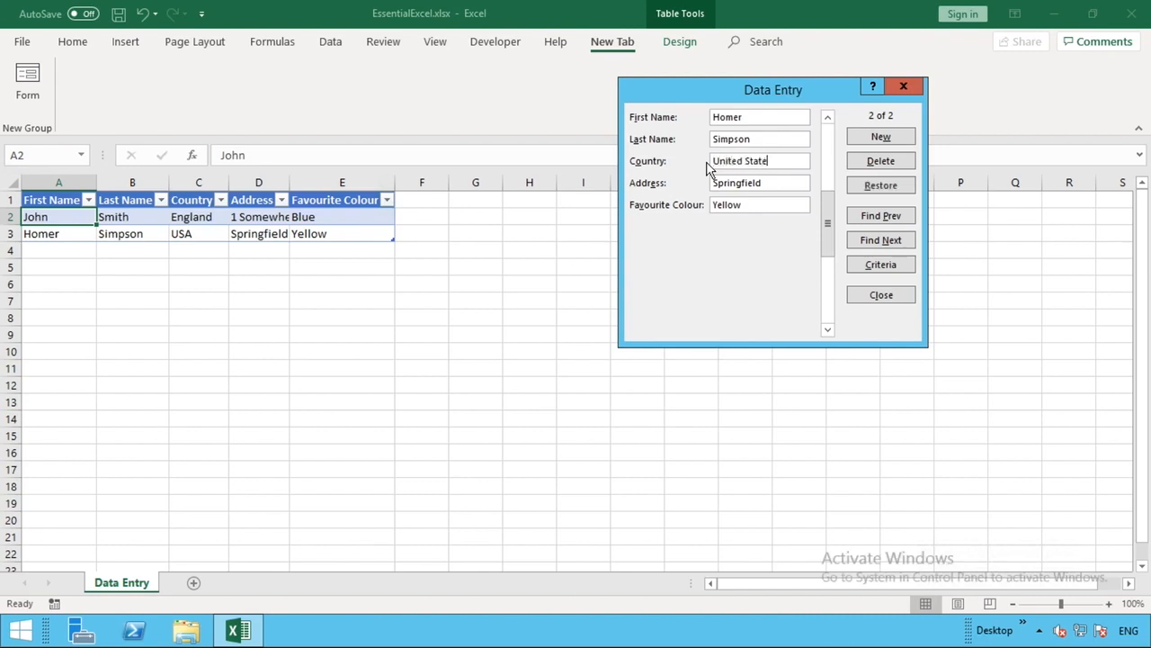
pyautogui.write('s')
pyautogui.click(882, 232)
pyautogui.click(893, 138)
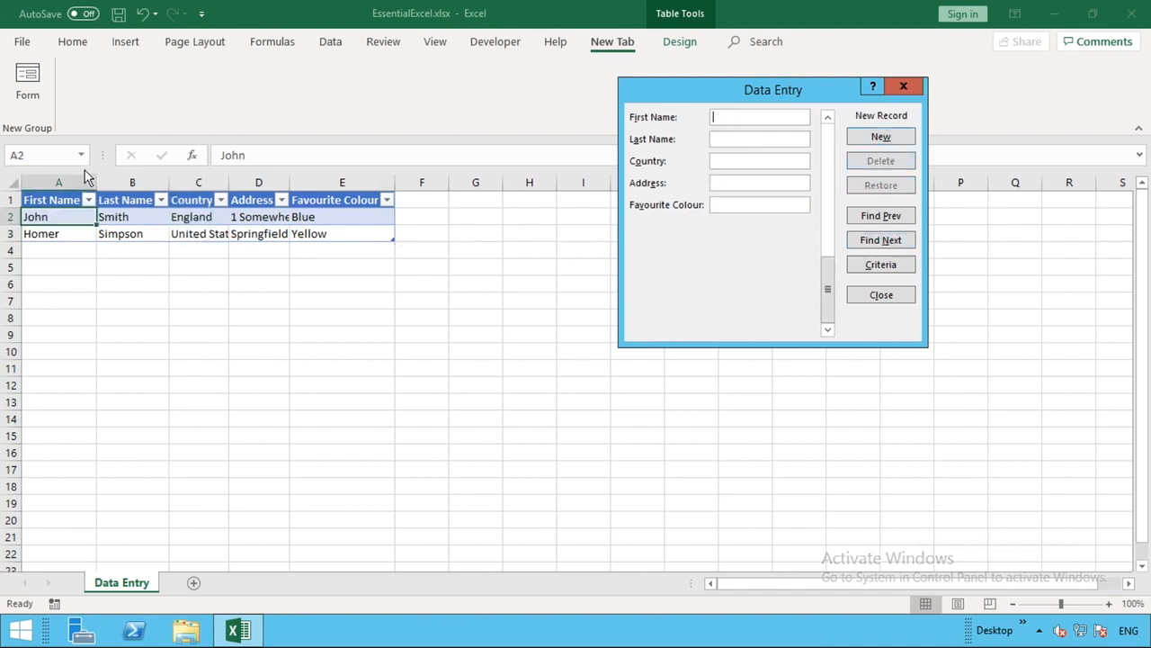
pyautogui.click(868, 299)
# AutoFit the widths of columns A to E to their contents
pyautogui.click(271, 297)
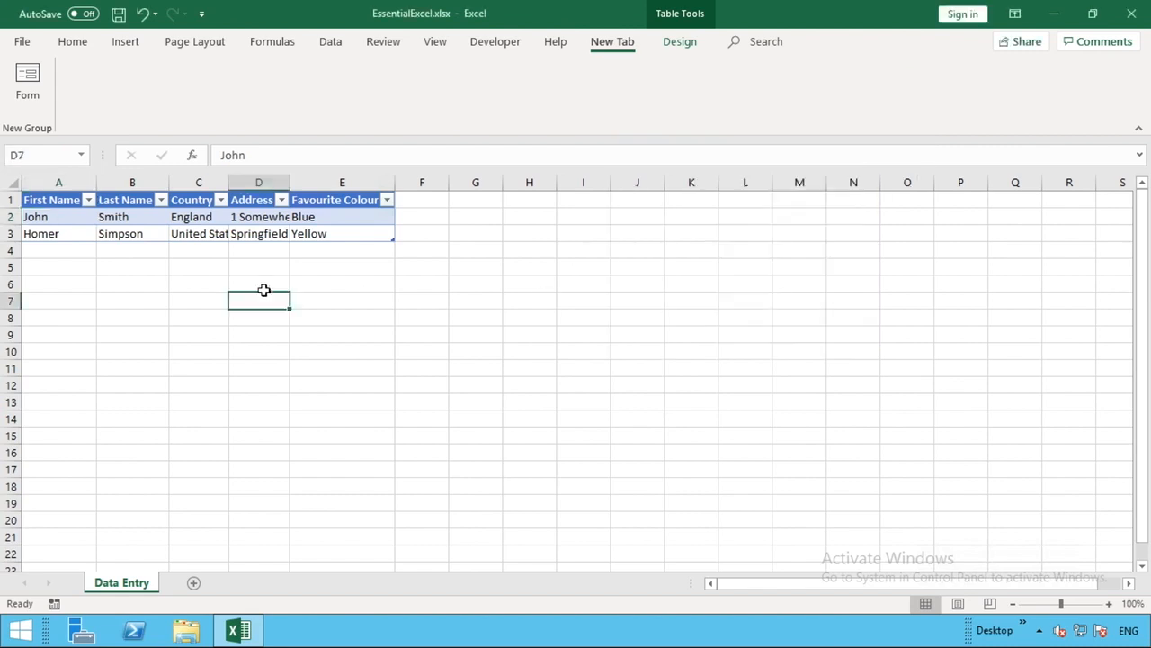
pyautogui.moveTo(86, 181); pyautogui.dragTo(360, 183)
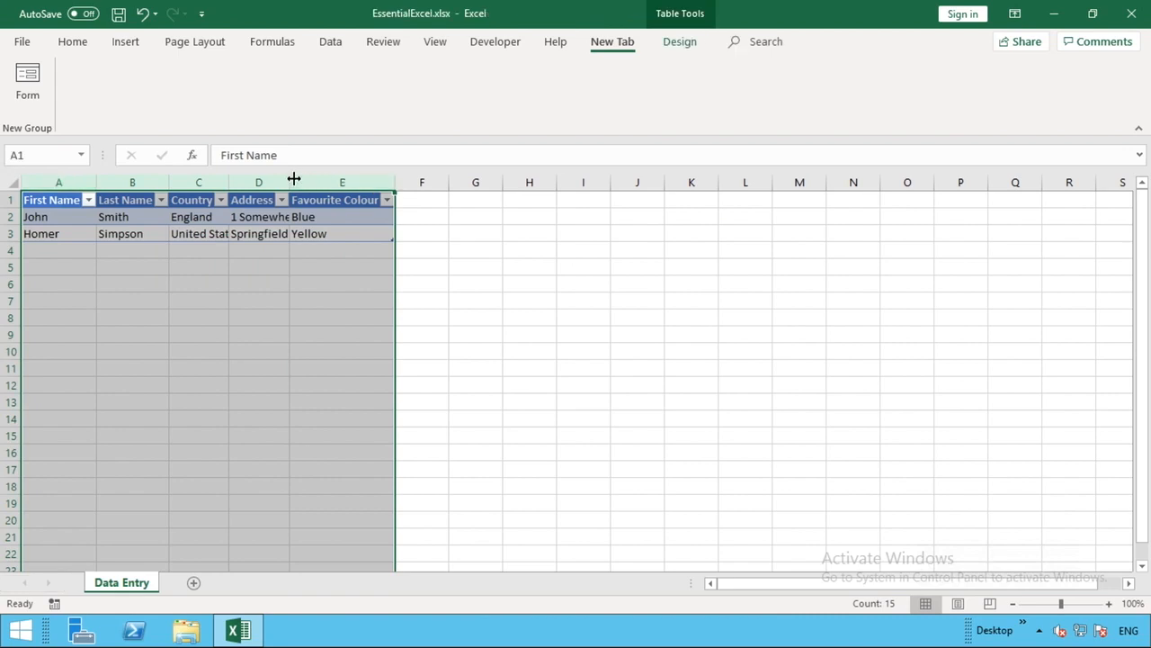
pyautogui.doubleClick(288, 183)
pyautogui.click(556, 323)
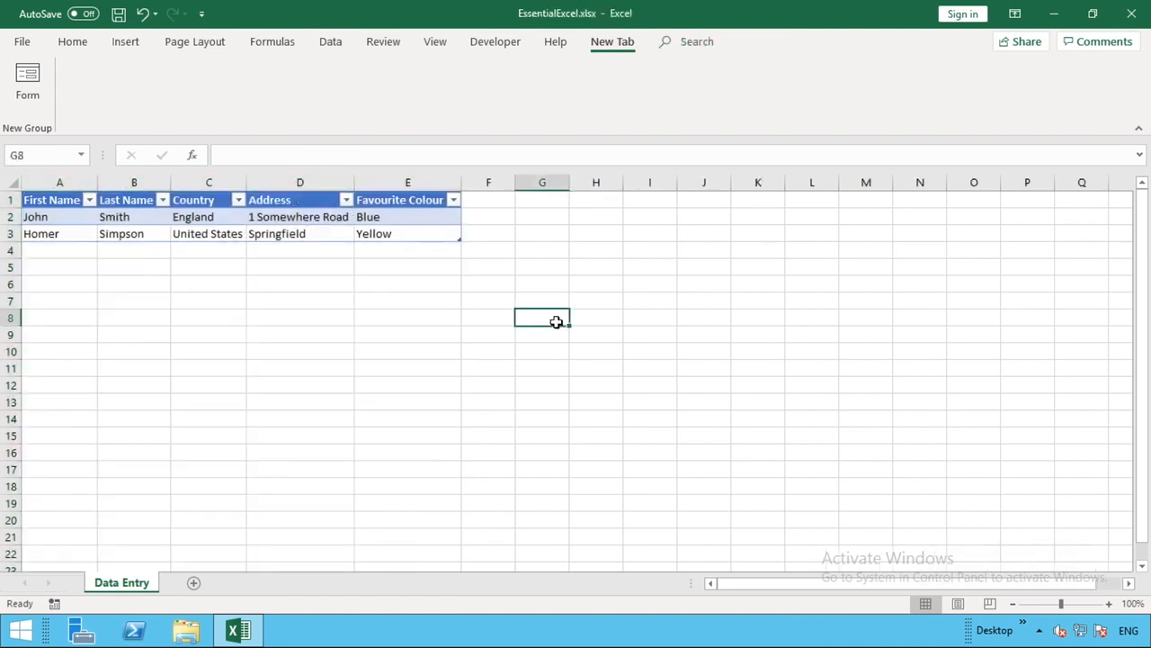